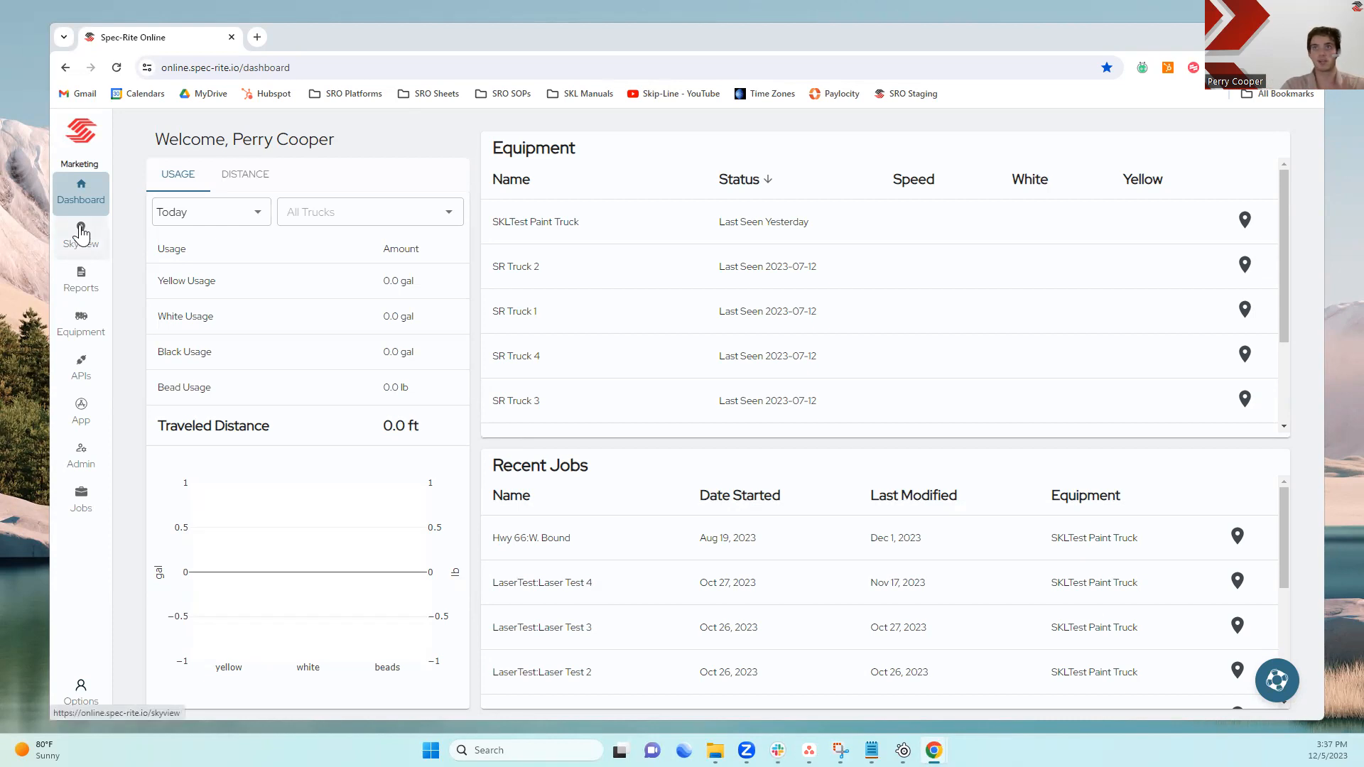
Open Skyview and set the layer's date range to Custom, from 04/01/2020 12 AM to 11/04/2020 11 PM
click(81, 234)
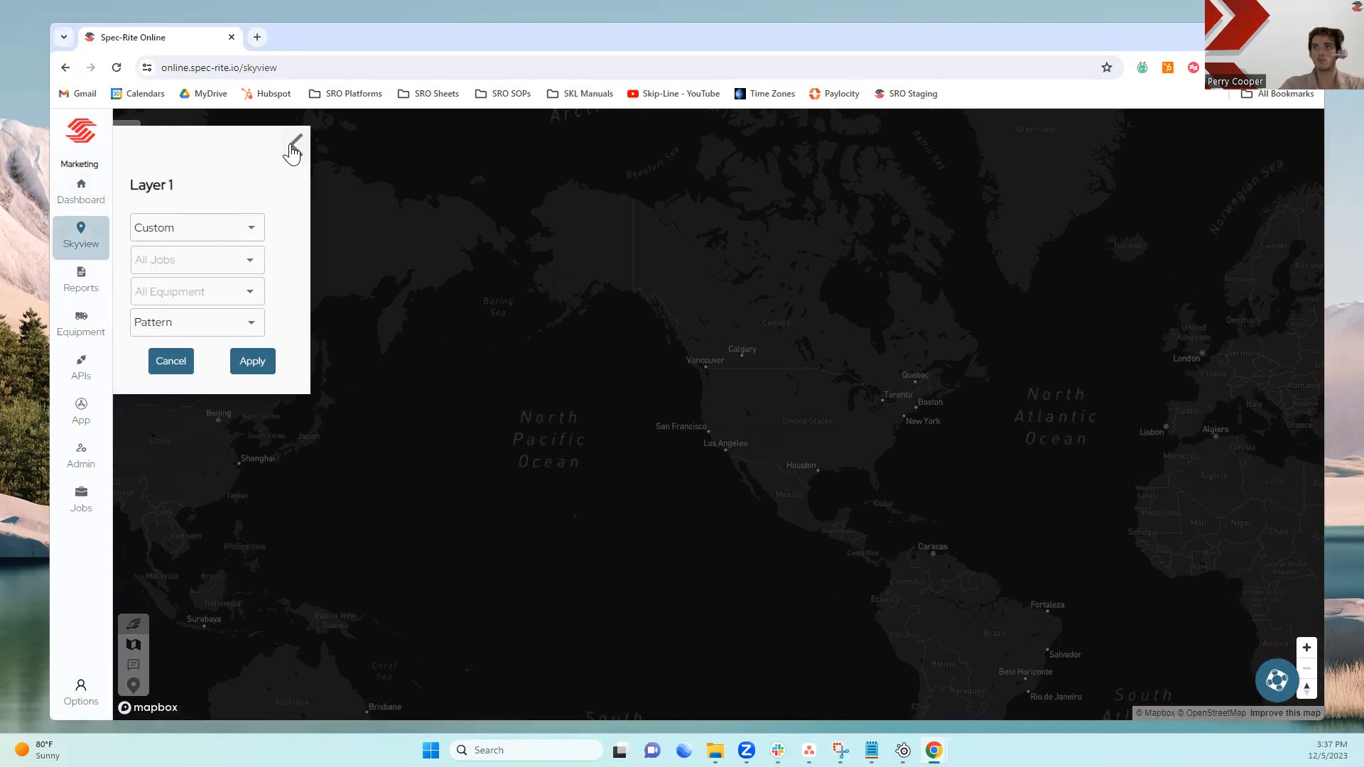
click(252, 227)
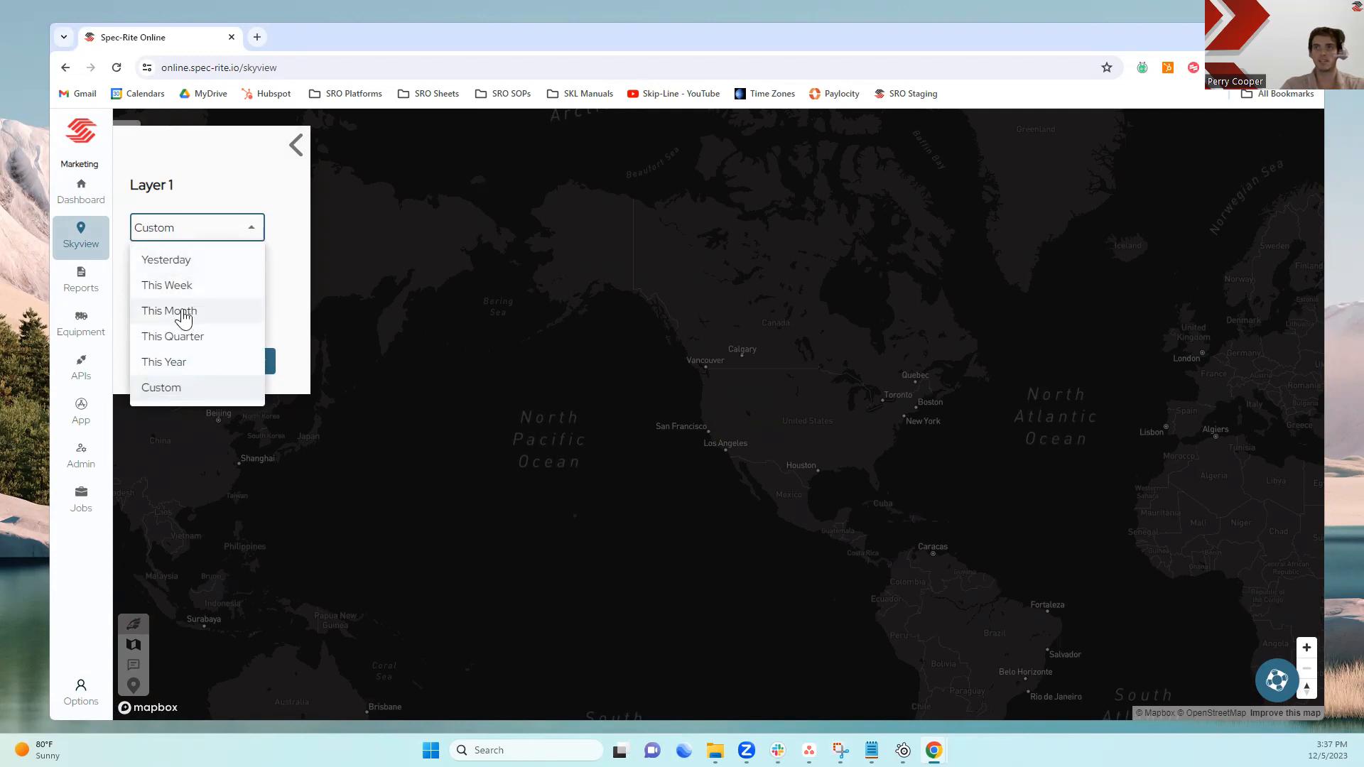
click(180, 387)
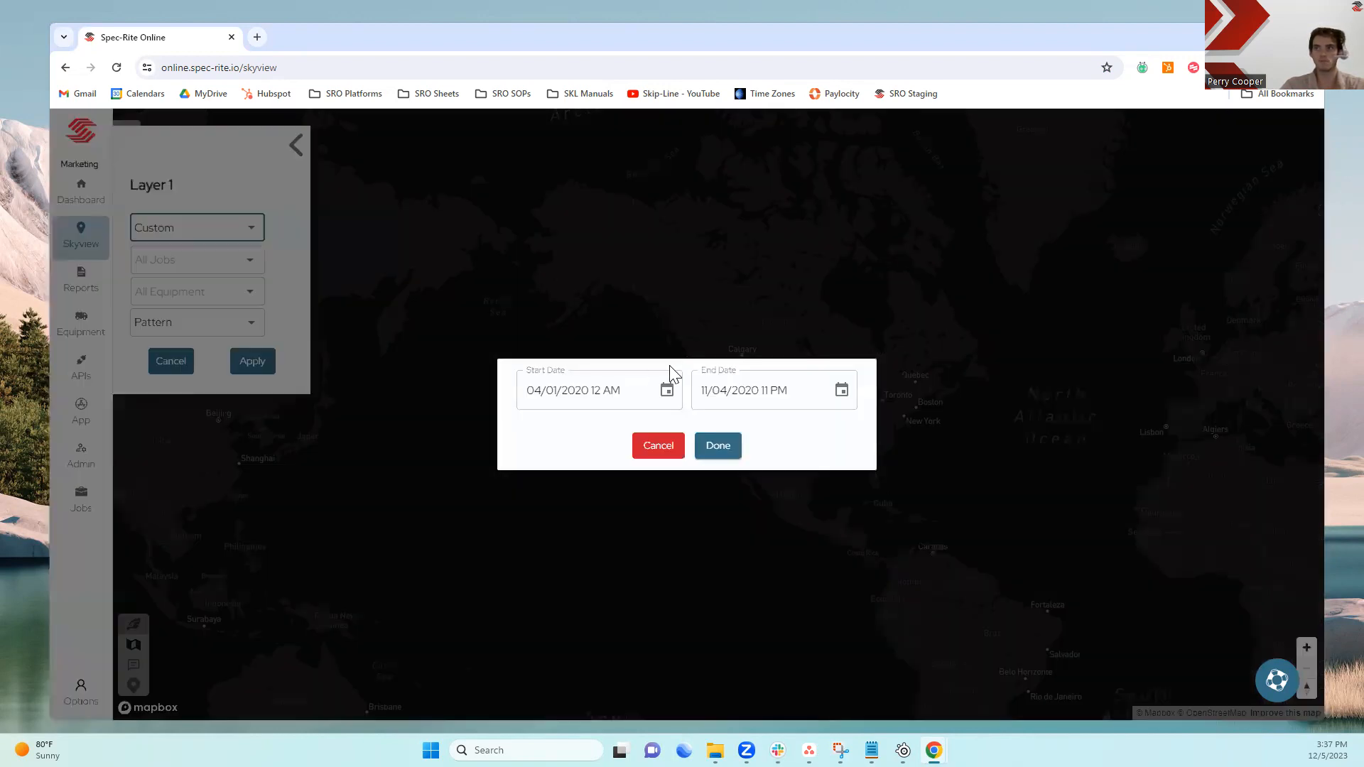
click(719, 446)
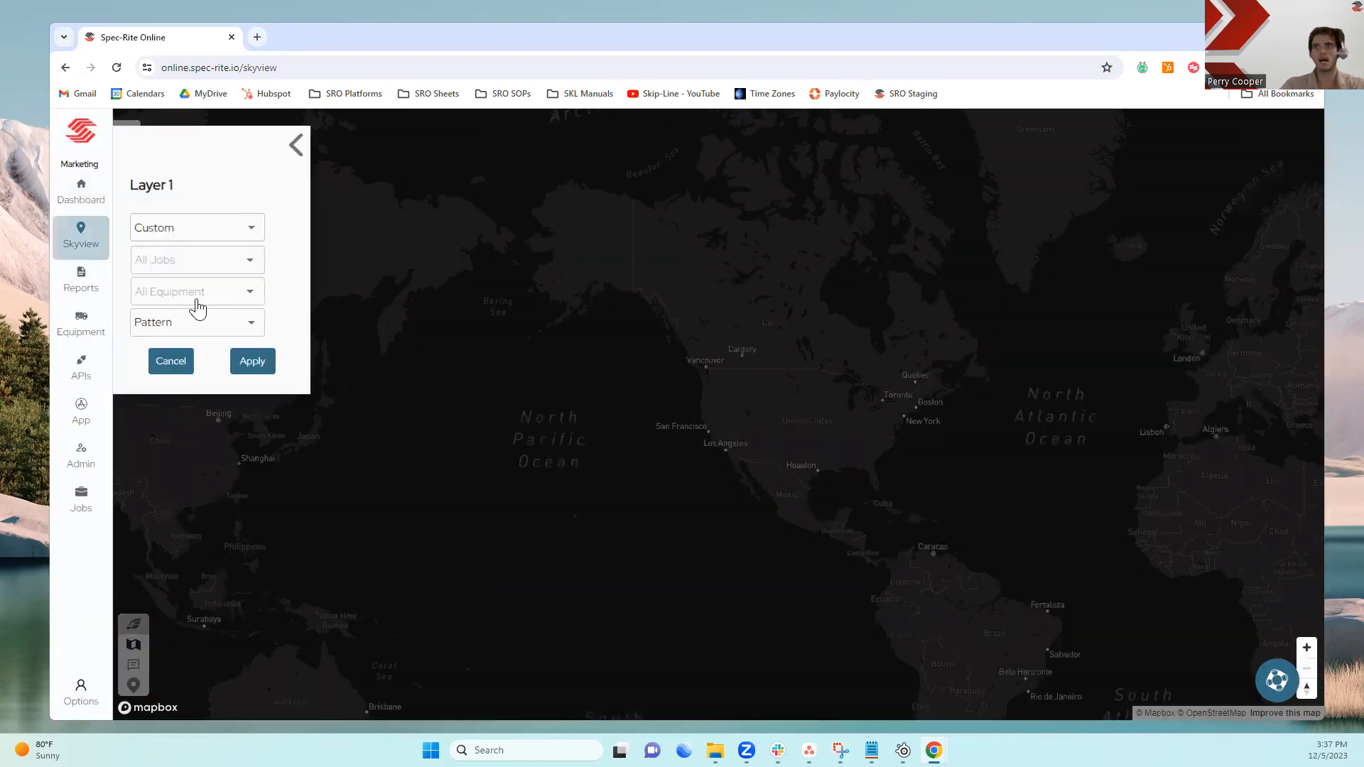
Filter the layer to job E23410 MP 116-58 and apply it to the map
click(253, 232)
click(198, 265)
click(198, 265)
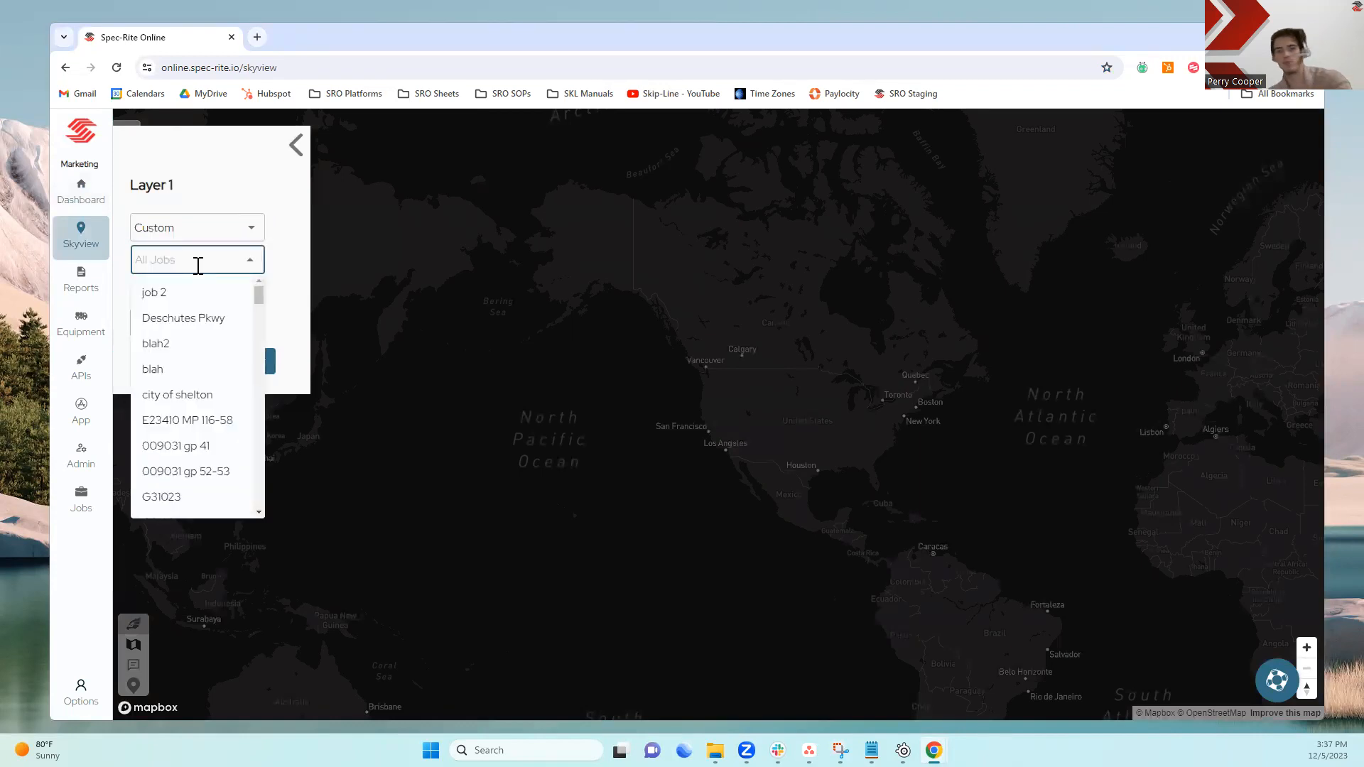
text(E23410 MP 116-58)
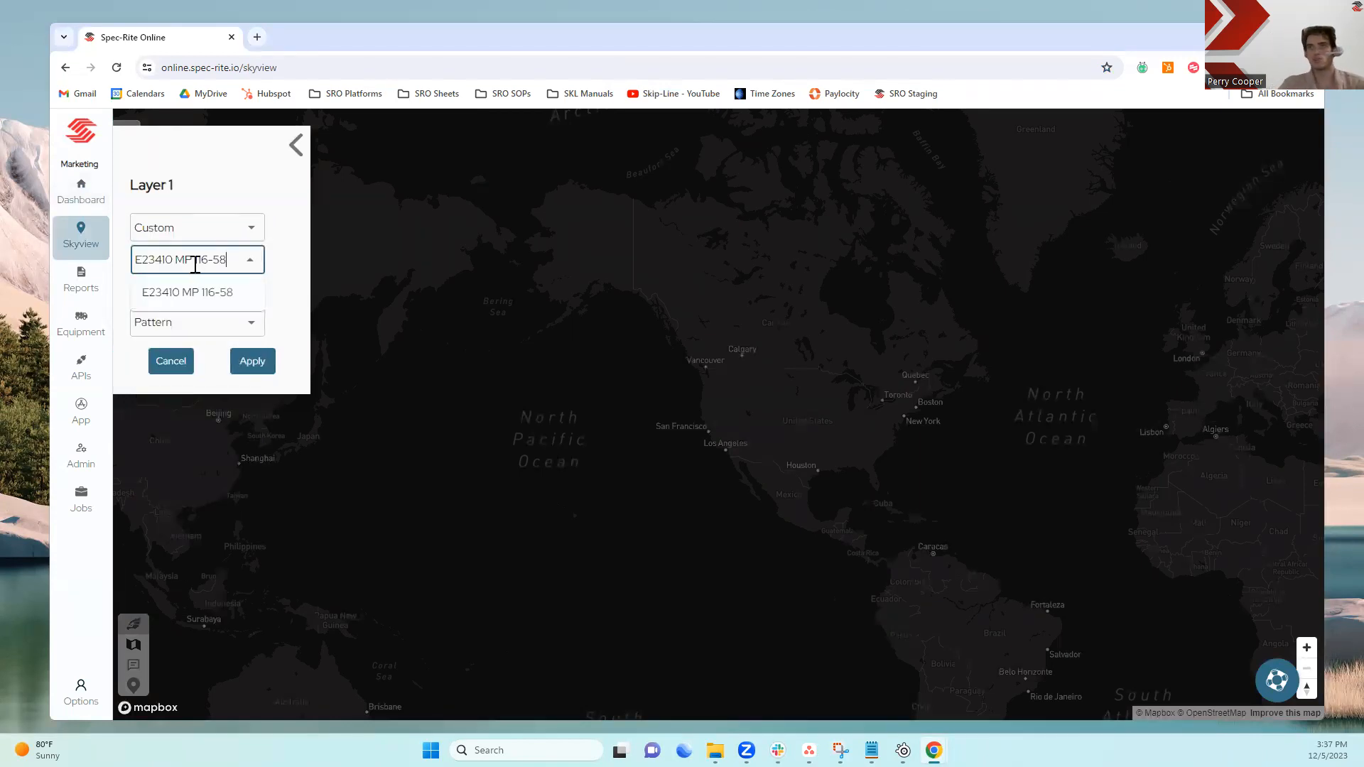
click(217, 293)
click(252, 362)
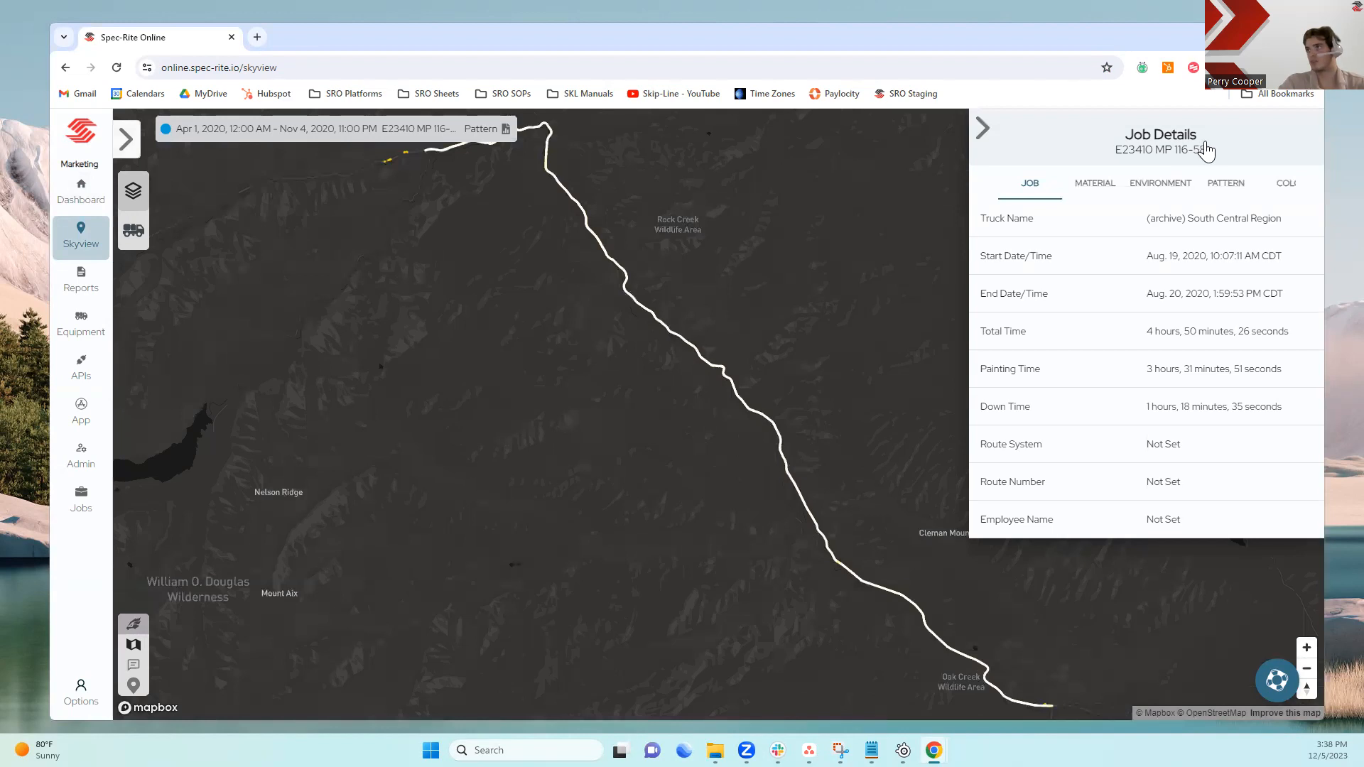
Open the job's material details and zoom in on a section of the painted line
click(1100, 190)
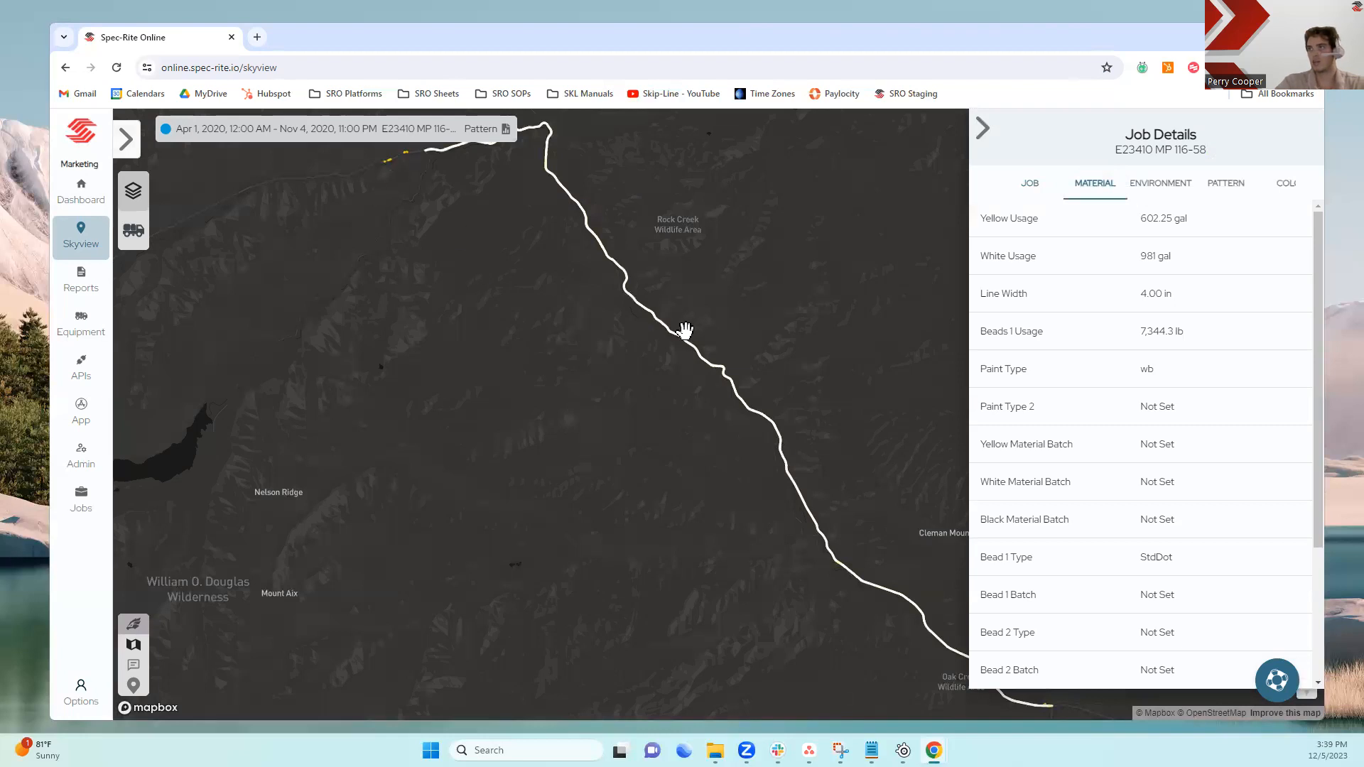
drag(383, 190, 396, 462)
scroll(403, 473, up, 5)
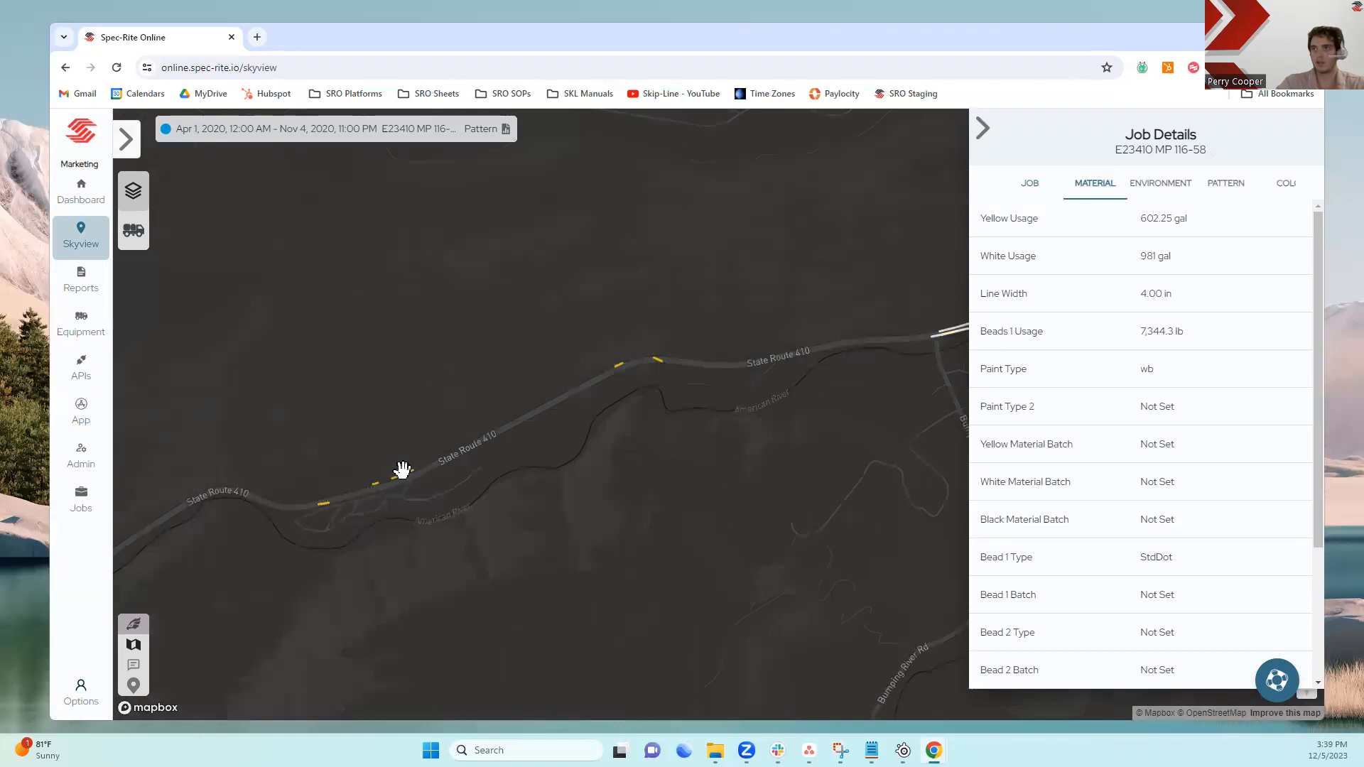
click(405, 478)
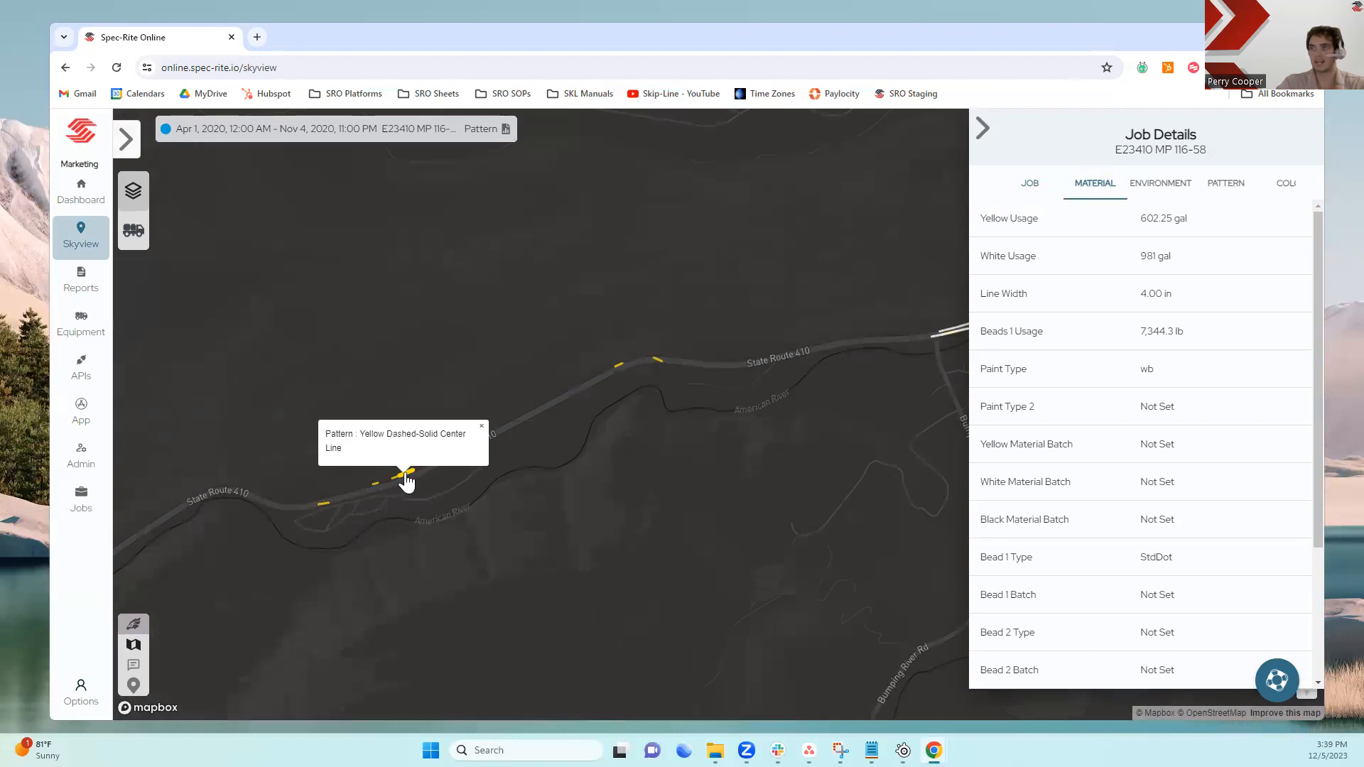
Select a painted segment to inspect its material details, then clear it and close the details panel
click(407, 482)
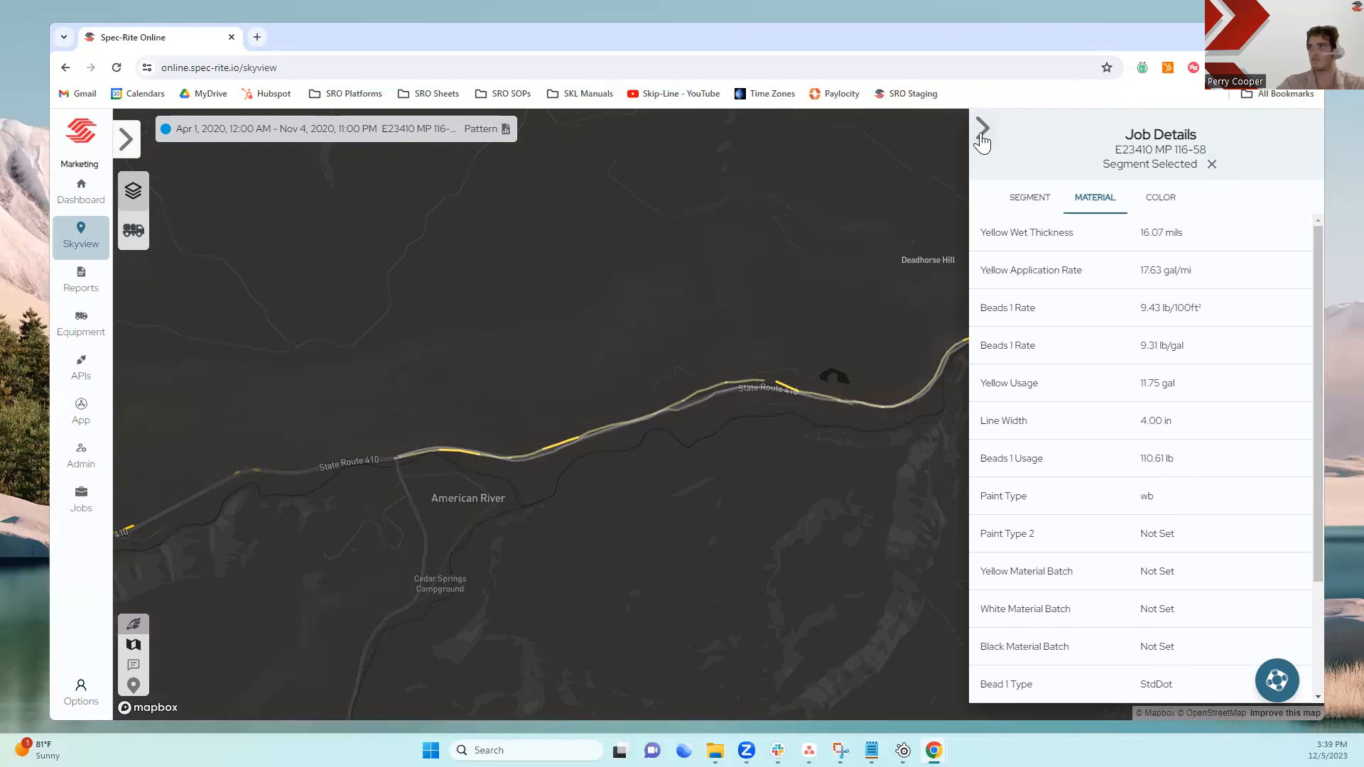
click(1214, 166)
click(984, 130)
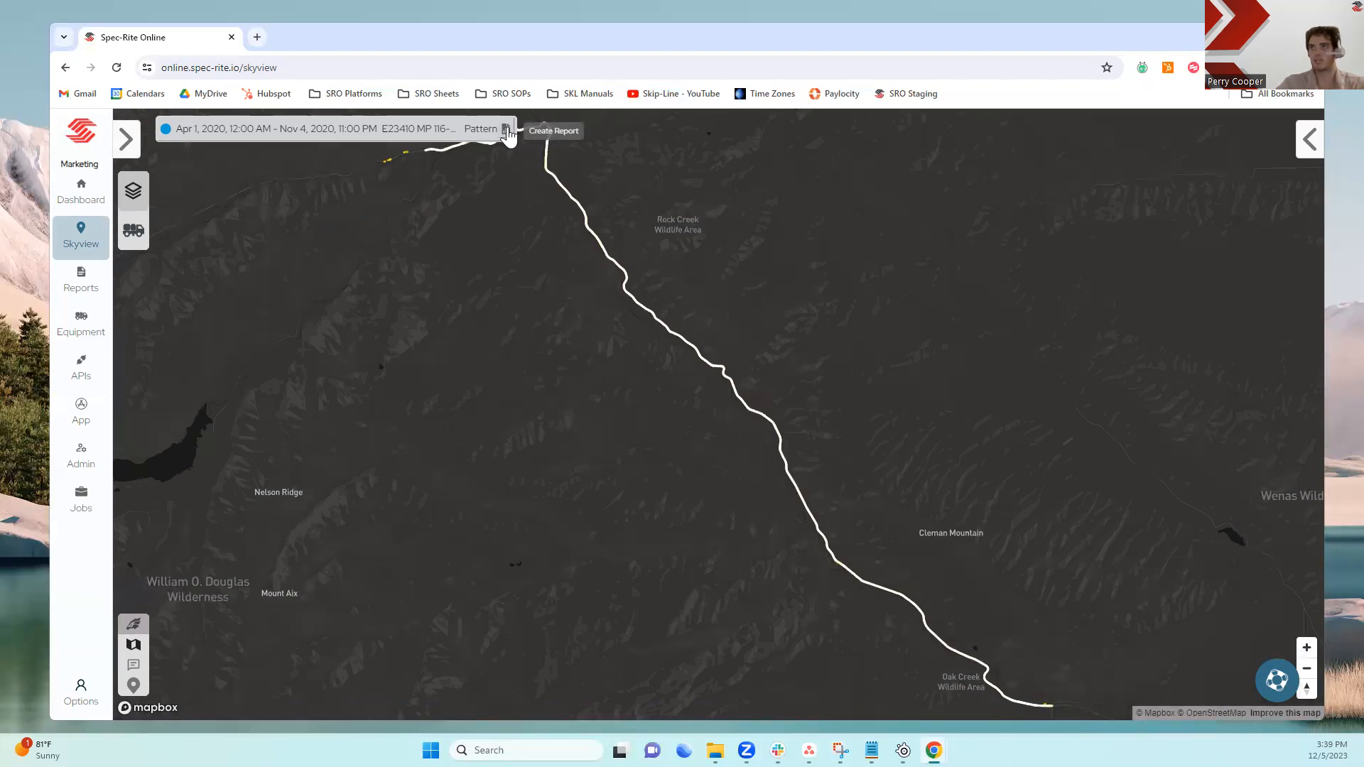
Go to report templates and open the Paint & Bead Types Example template for editing
click(84, 294)
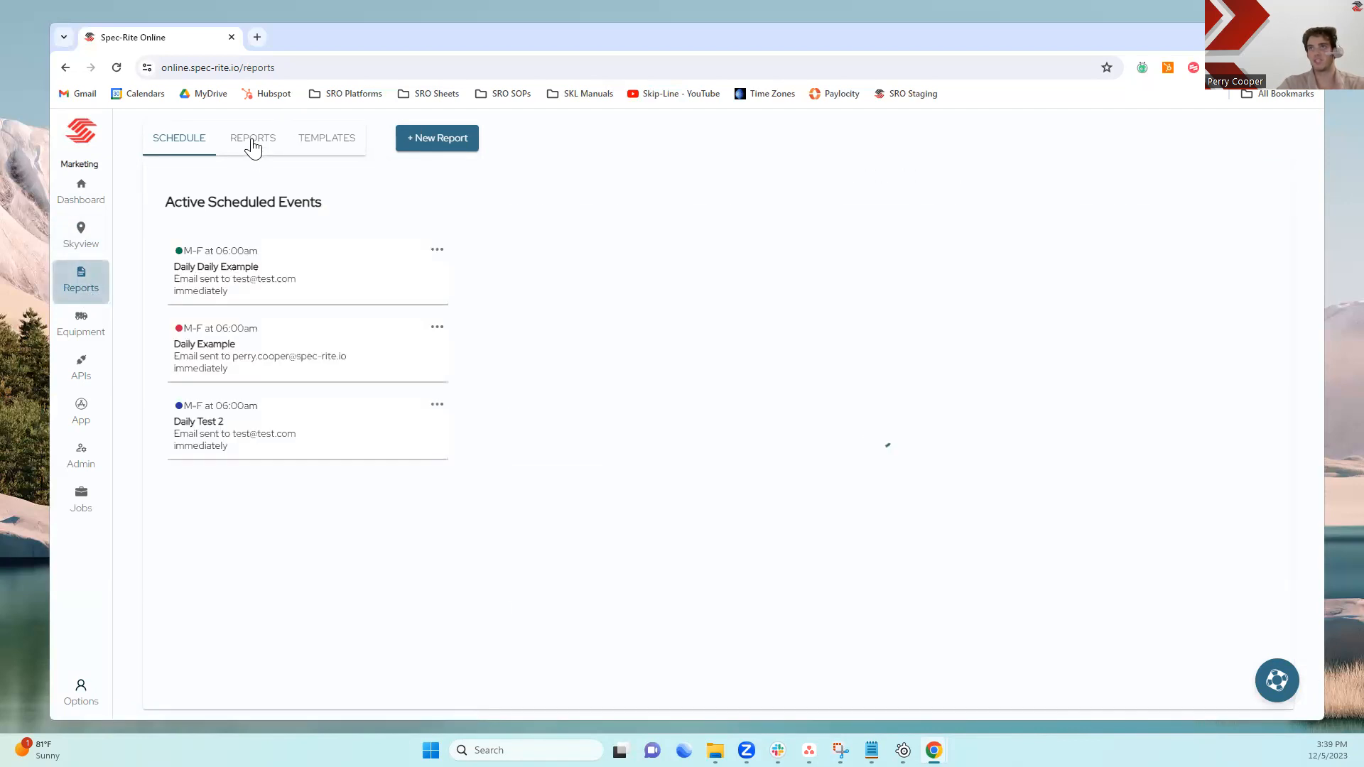
click(324, 142)
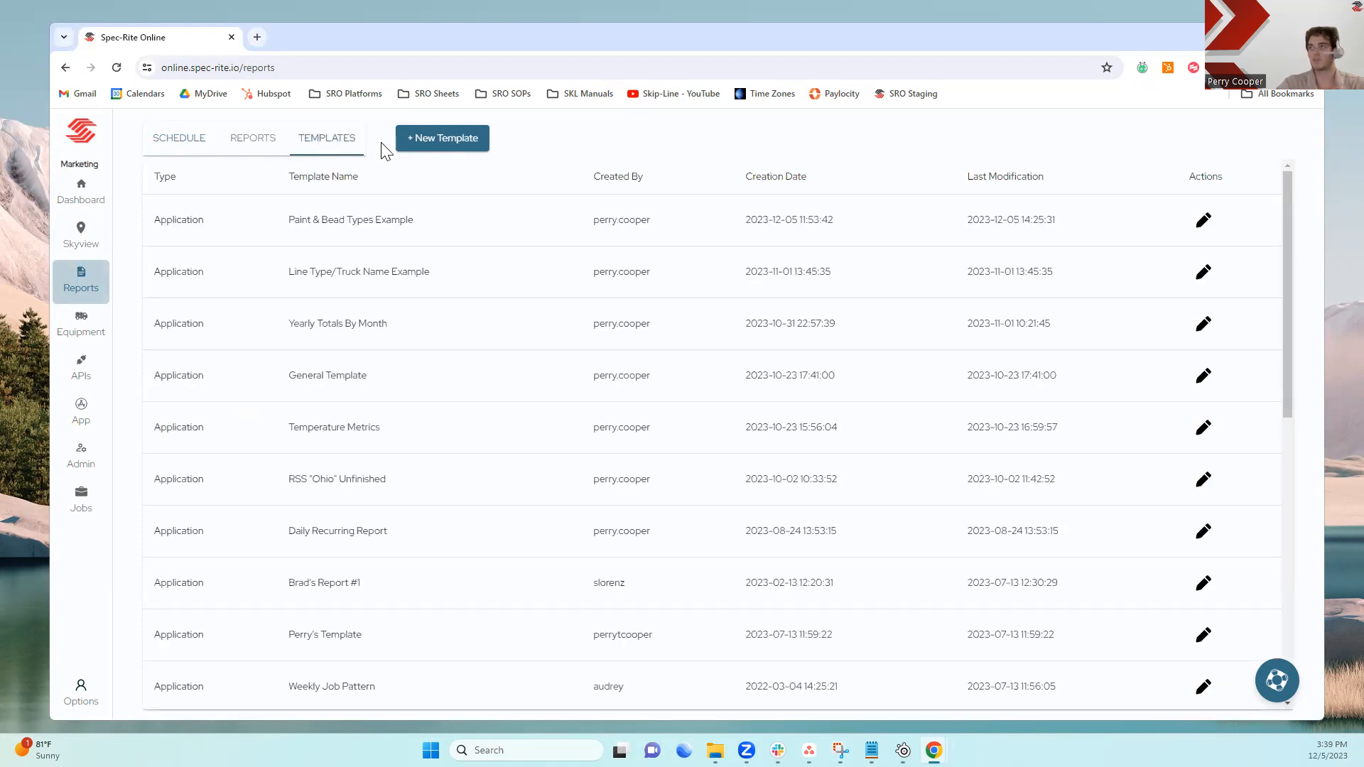
click(465, 142)
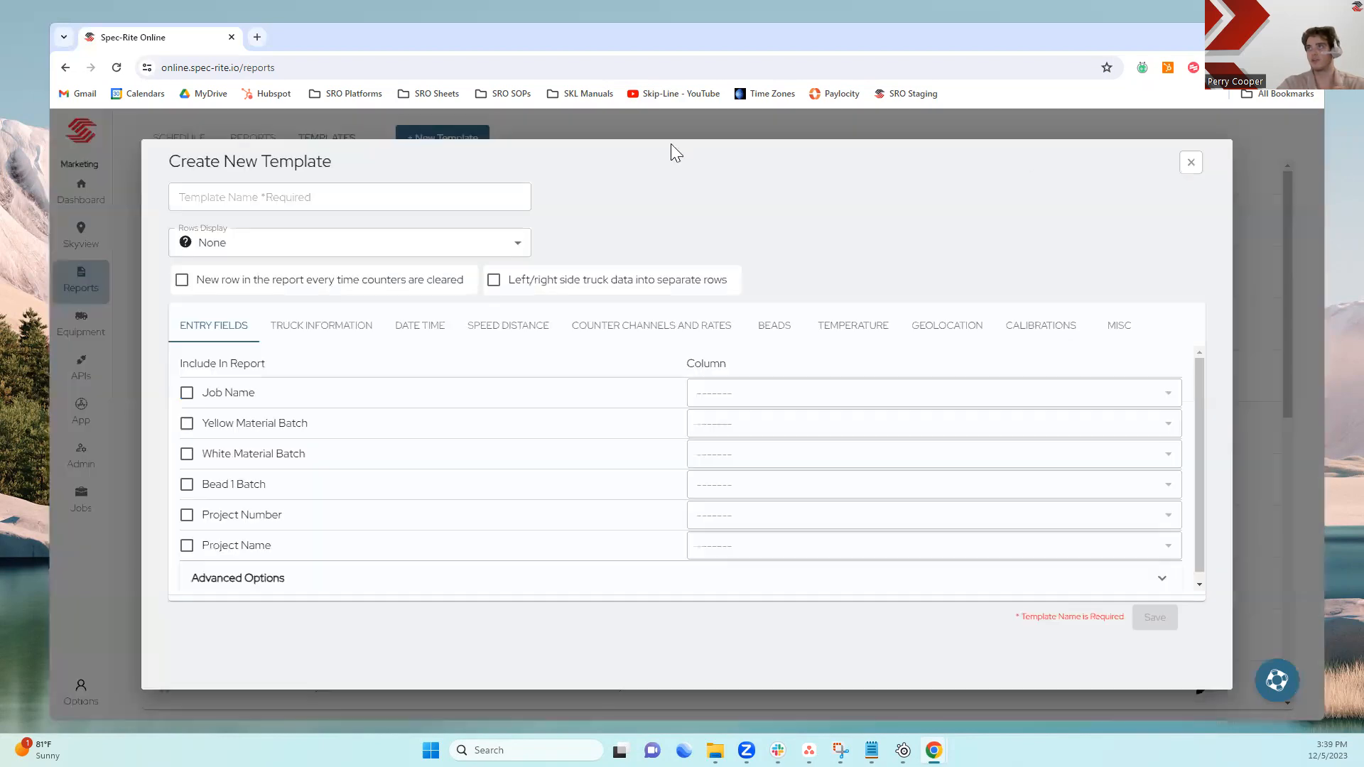
click(1192, 163)
click(1204, 221)
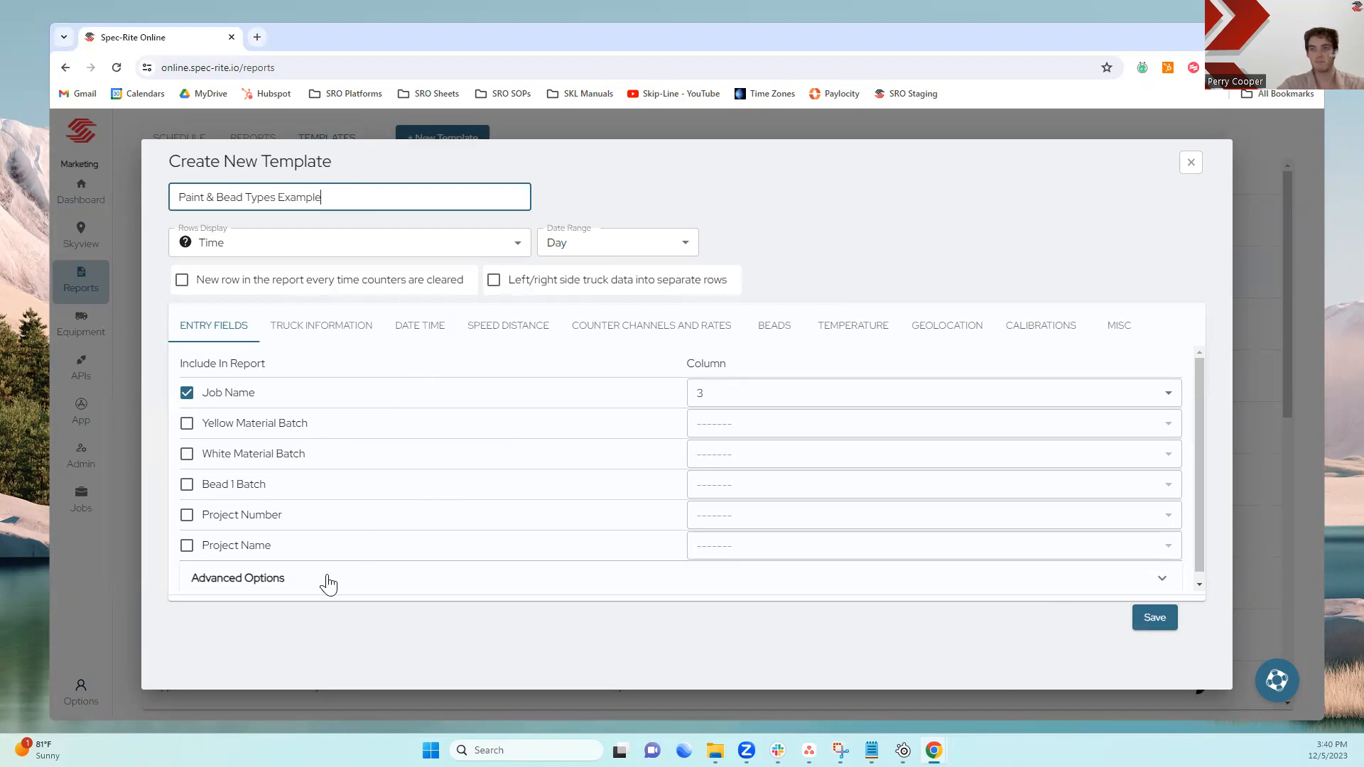
Examine the template's entry fields, including the advanced options with bead type columns
click(277, 581)
scroll(302, 547, down, 2)
scroll(242, 491, down, 1)
scroll(518, 503, down, 3)
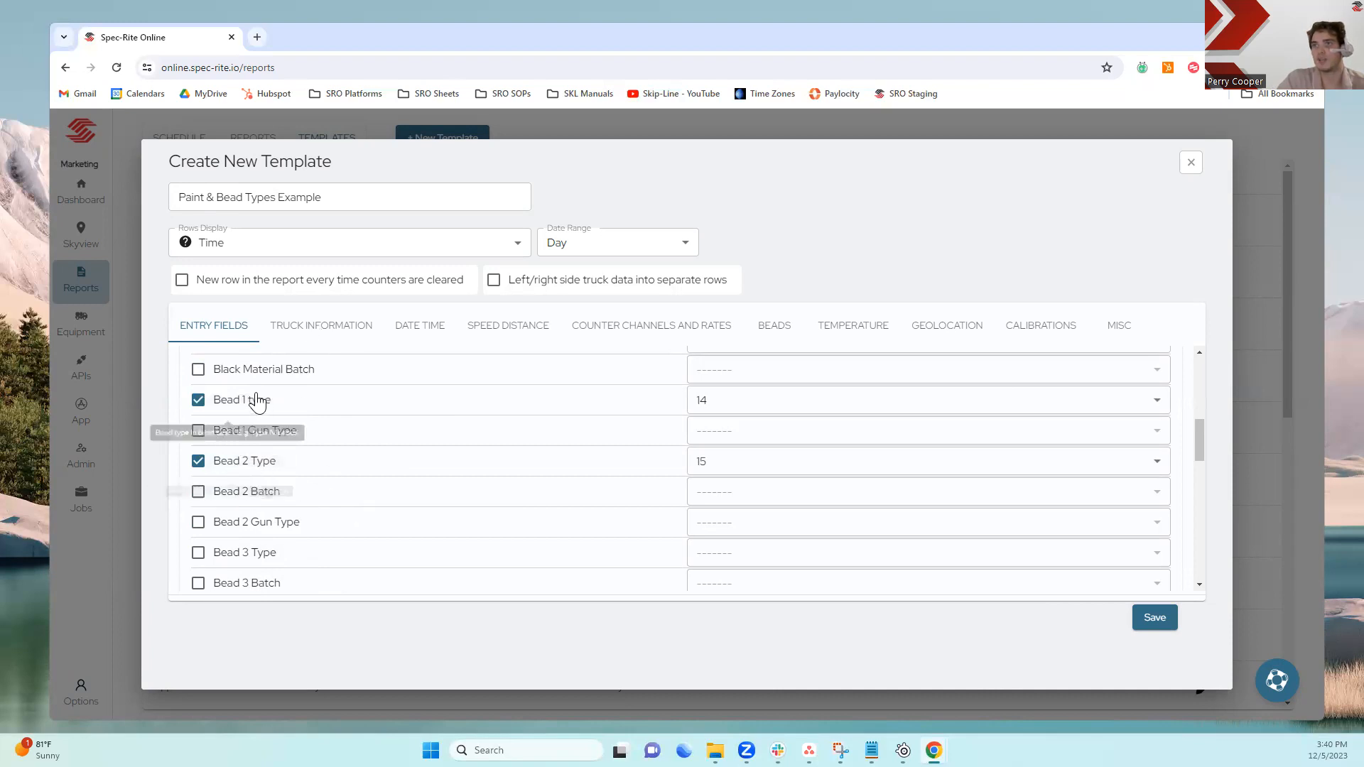
scroll(257, 411, up, 2)
scroll(270, 398, up, 3)
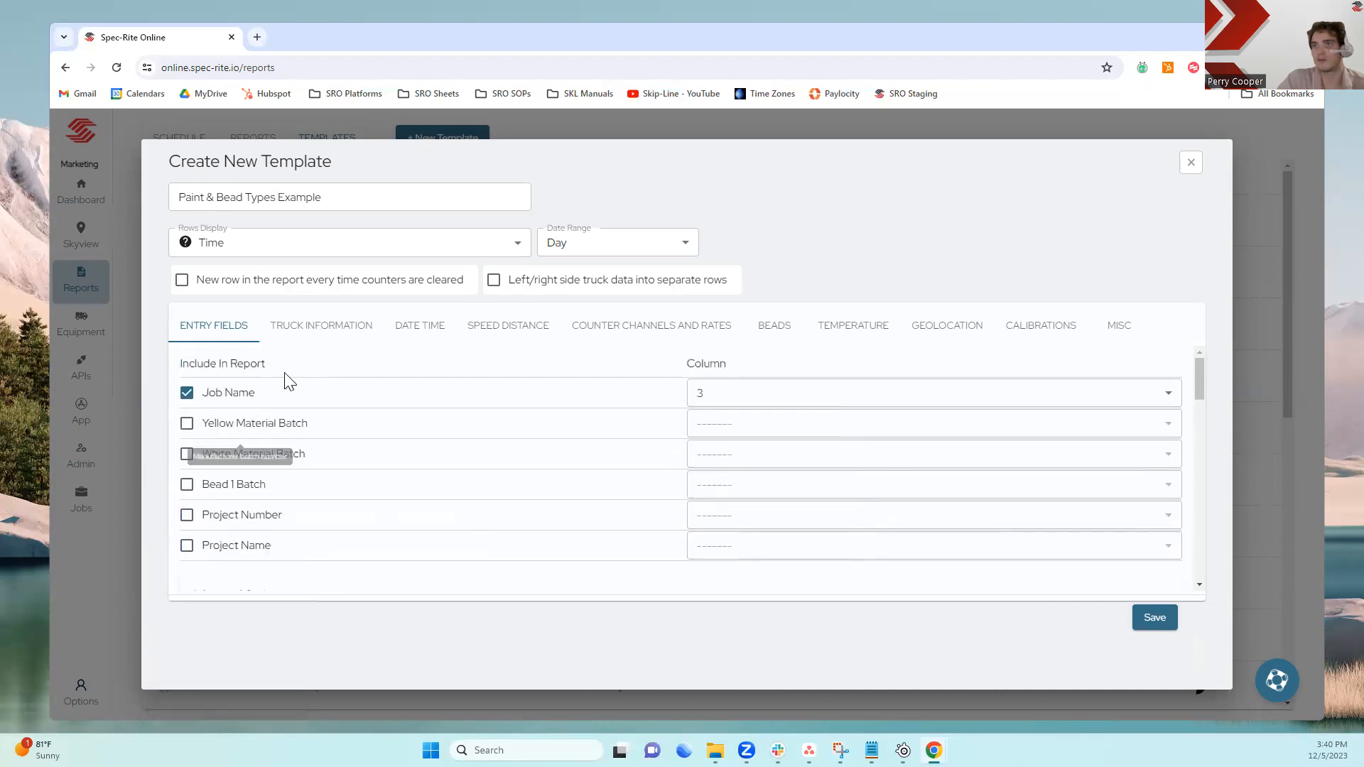
Review the template's truck information, date-time and speed-distance settings
click(287, 332)
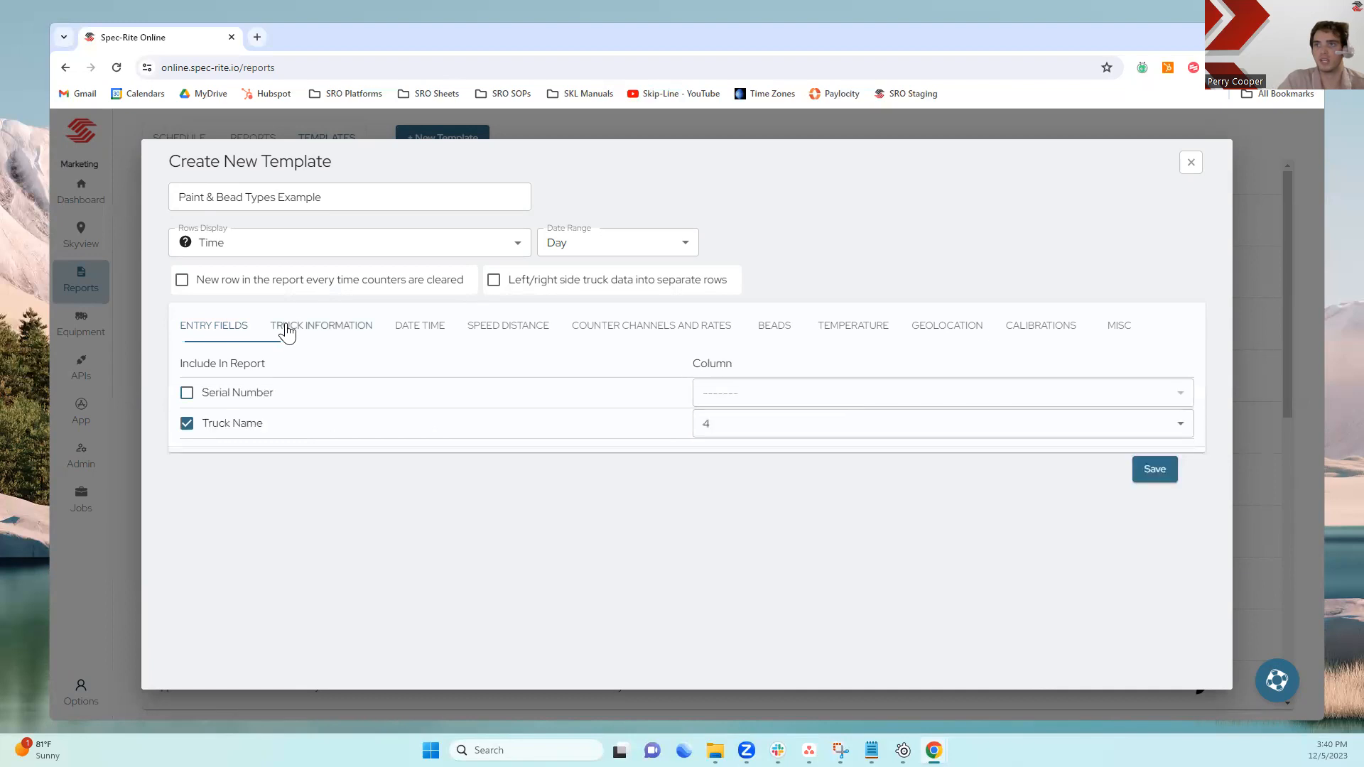
click(404, 332)
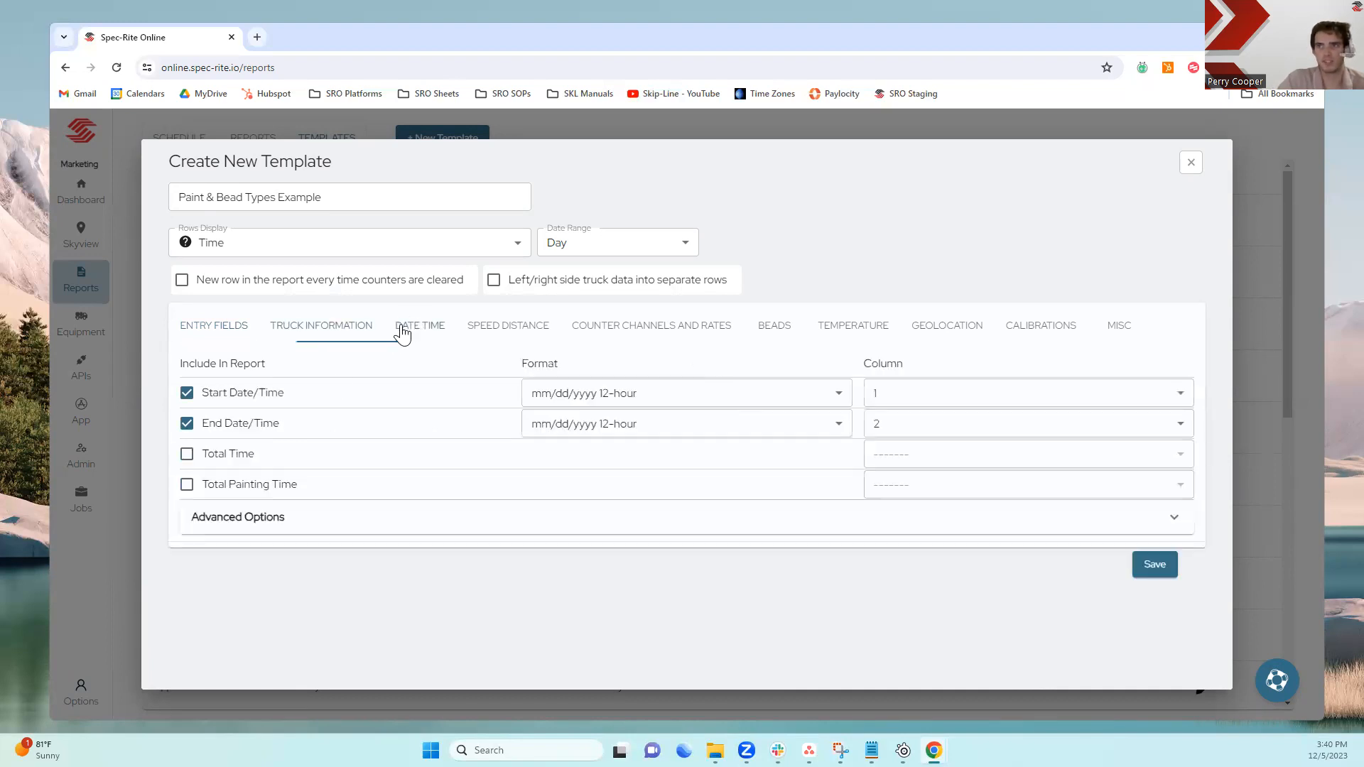
click(503, 327)
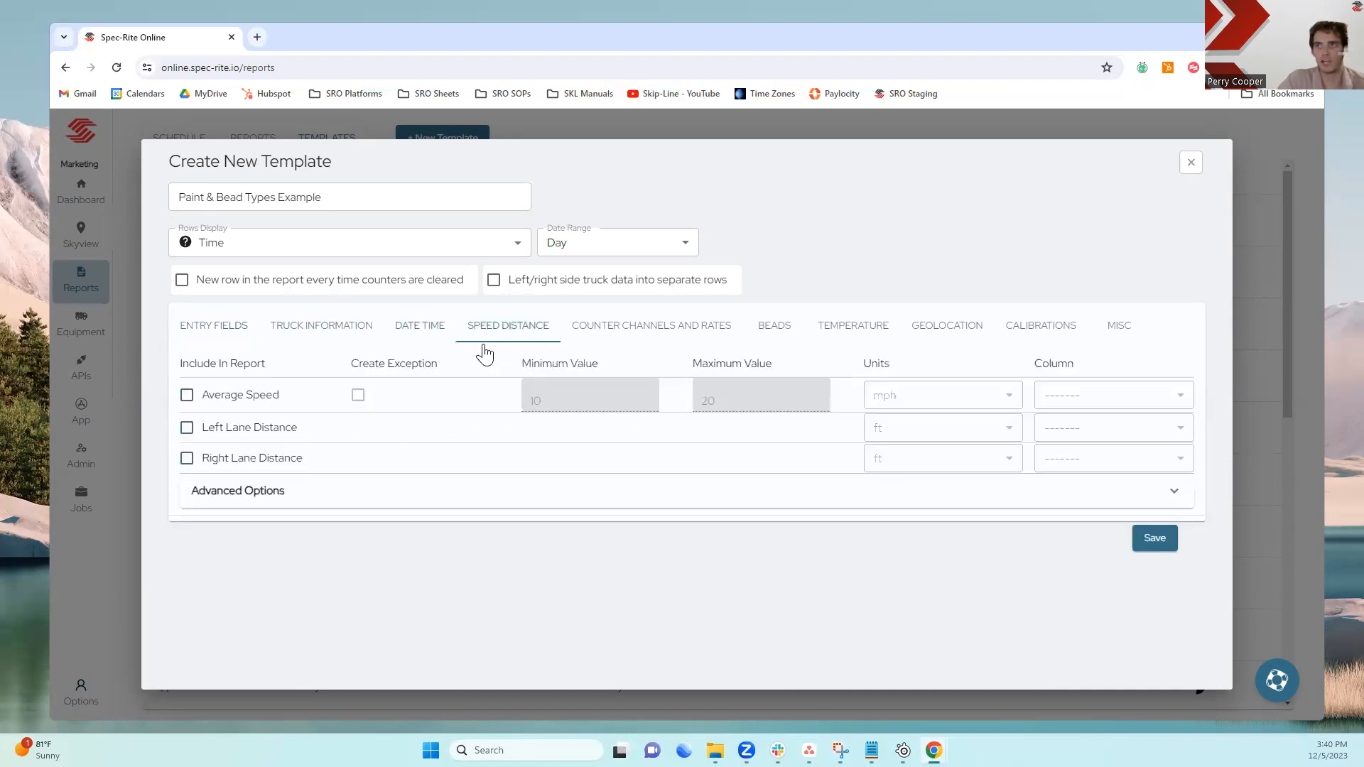
Review the counter channels and rates settings, including their advanced options
click(611, 330)
scroll(348, 462, down, 3)
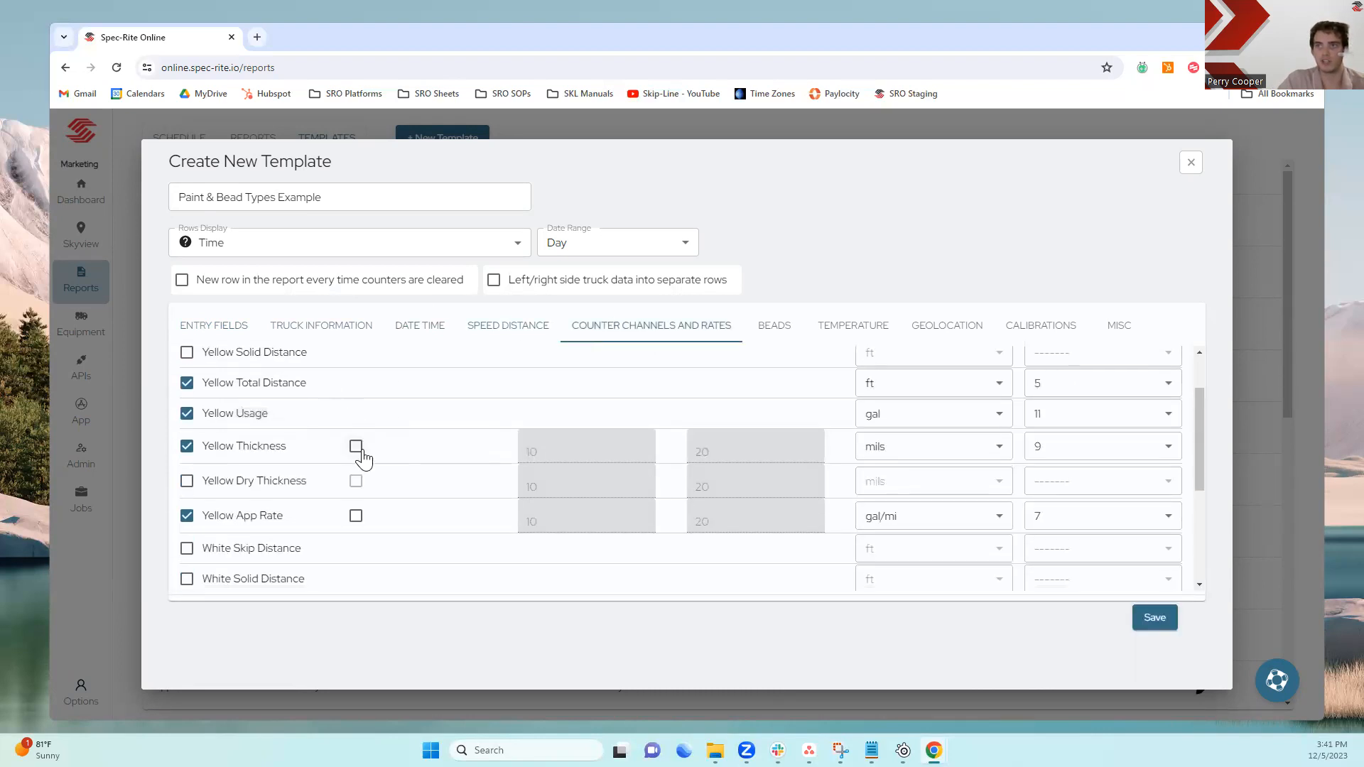
scroll(364, 459, down, 1)
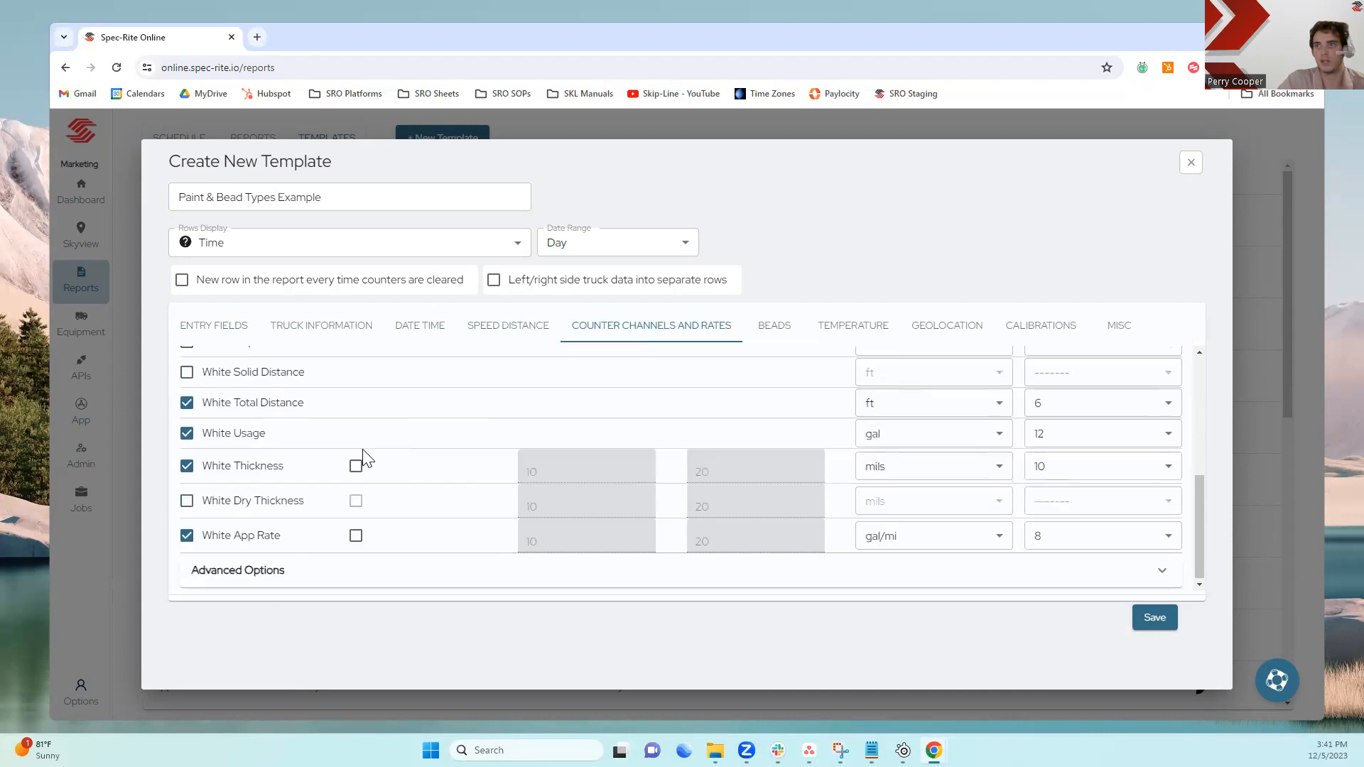
click(352, 572)
scroll(391, 497, down, 3)
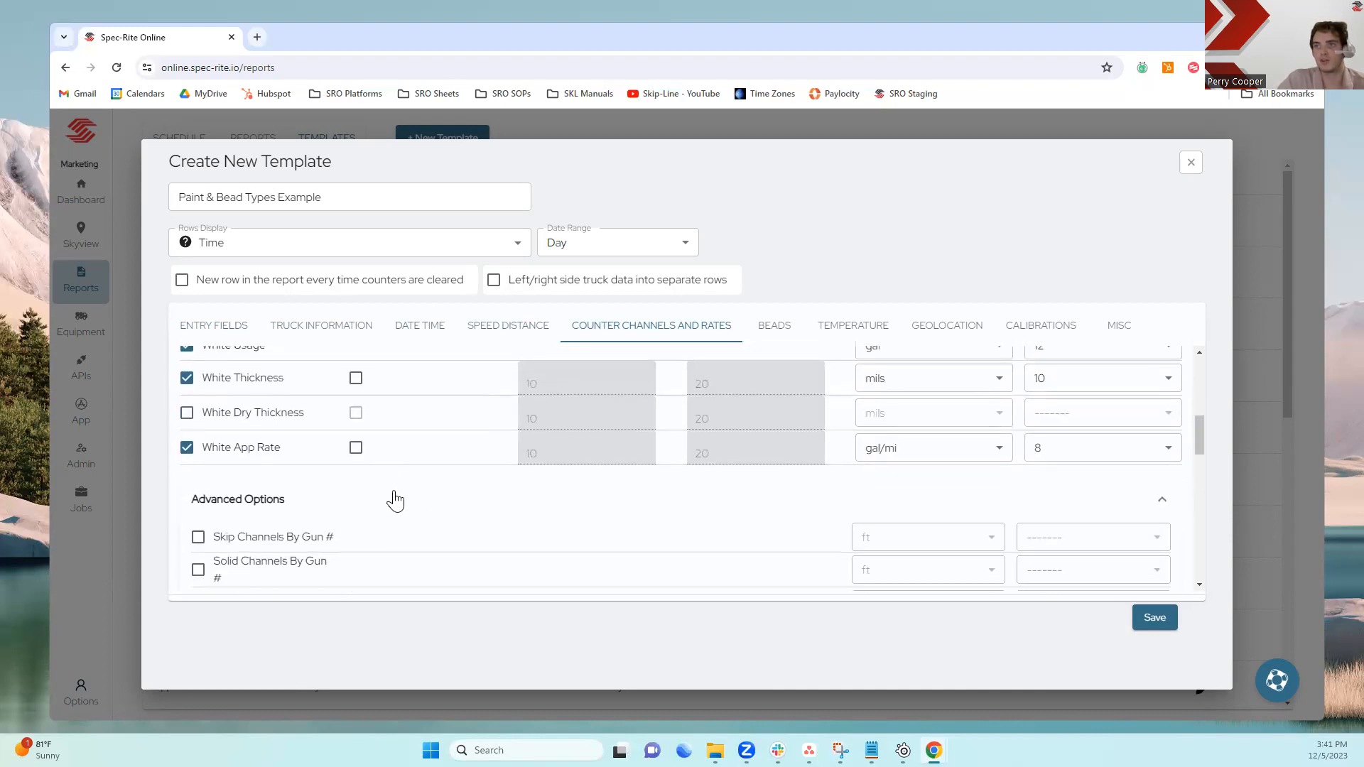
scroll(398, 497, down, 5)
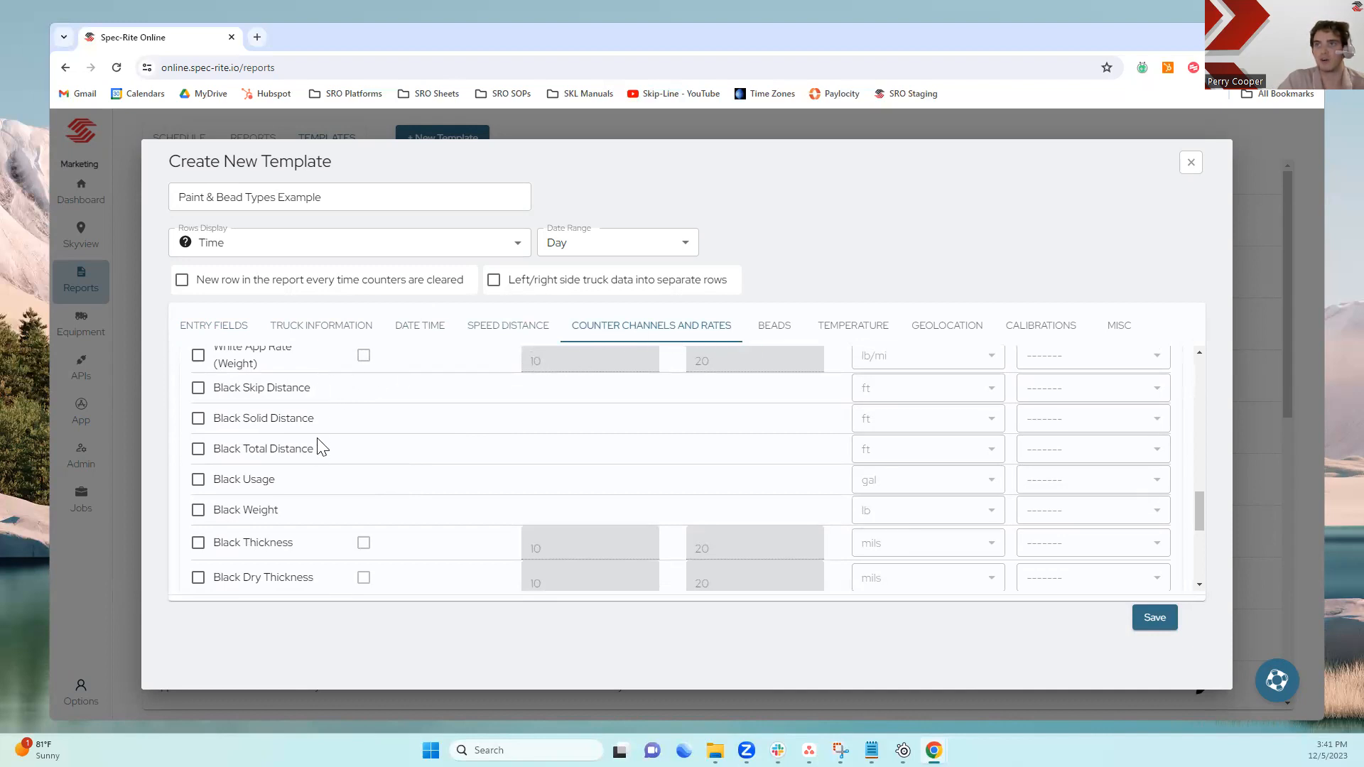
Review the beads settings, including the advanced options for bead tanks 2 and 3
click(781, 334)
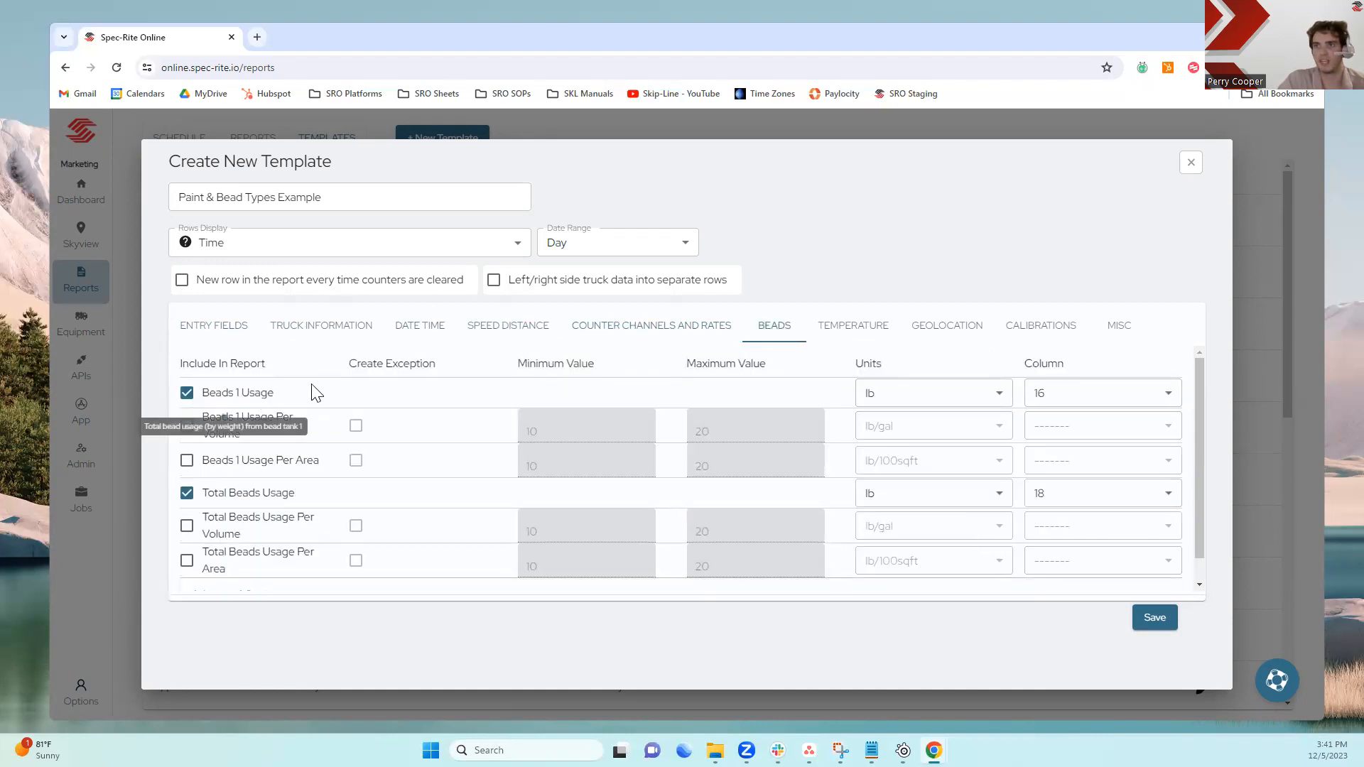
scroll(378, 476, down, 1)
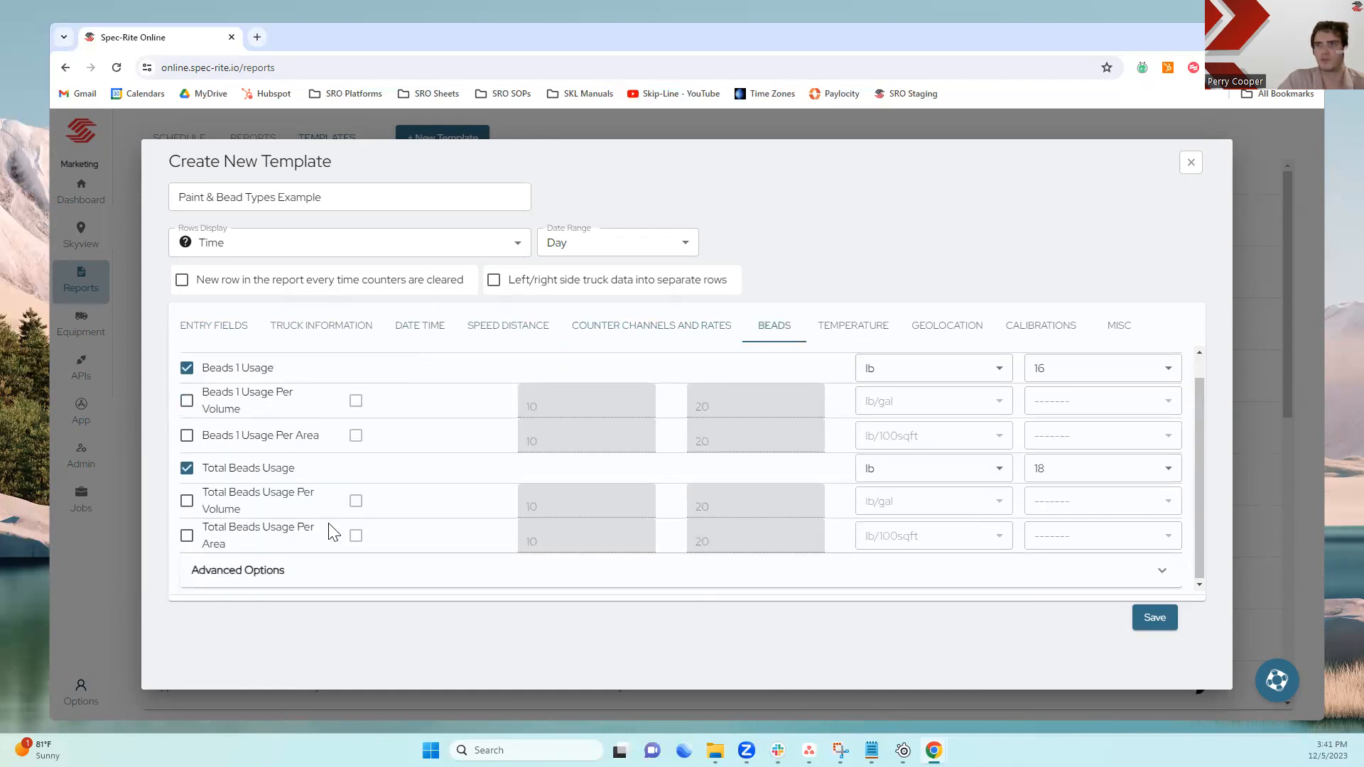
click(285, 584)
scroll(344, 510, down, 1)
scroll(381, 457, down, 1)
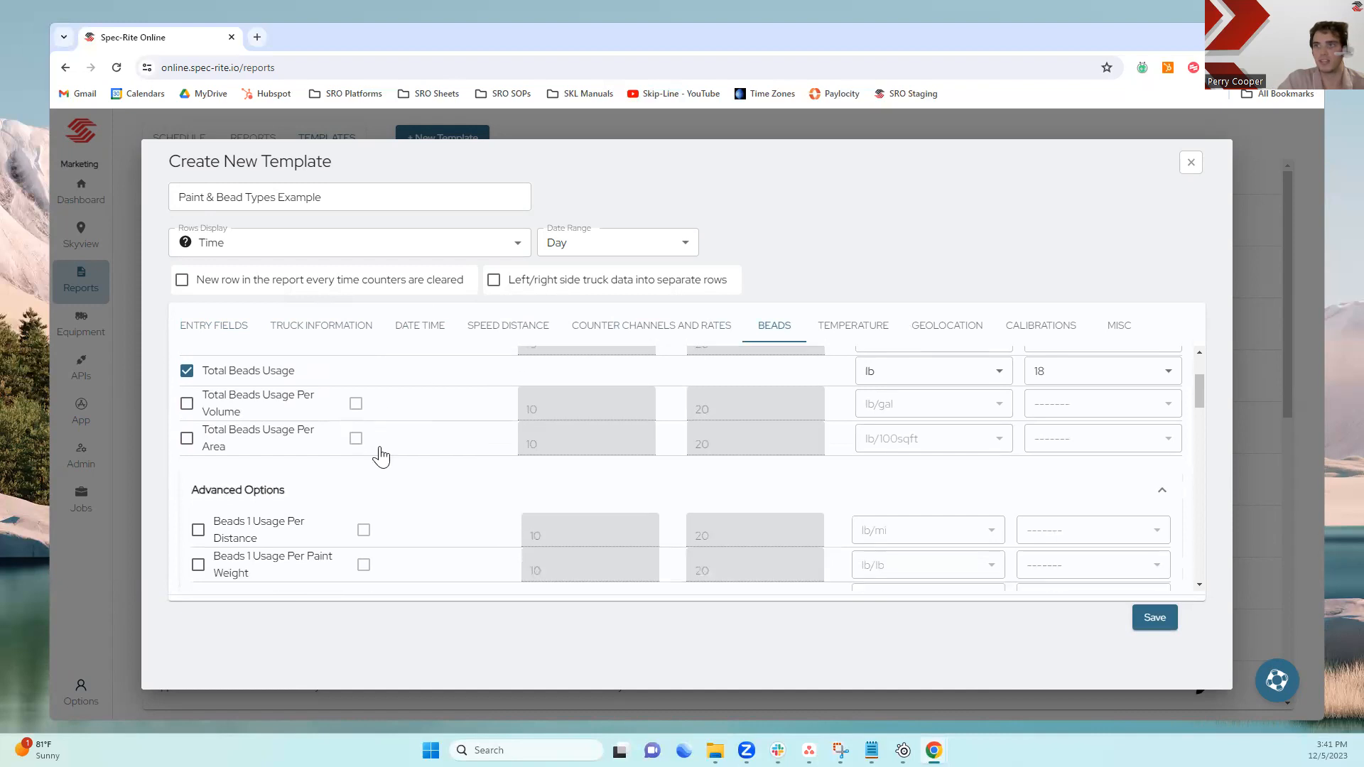
scroll(381, 457, down, 1)
scroll(444, 477, down, 1)
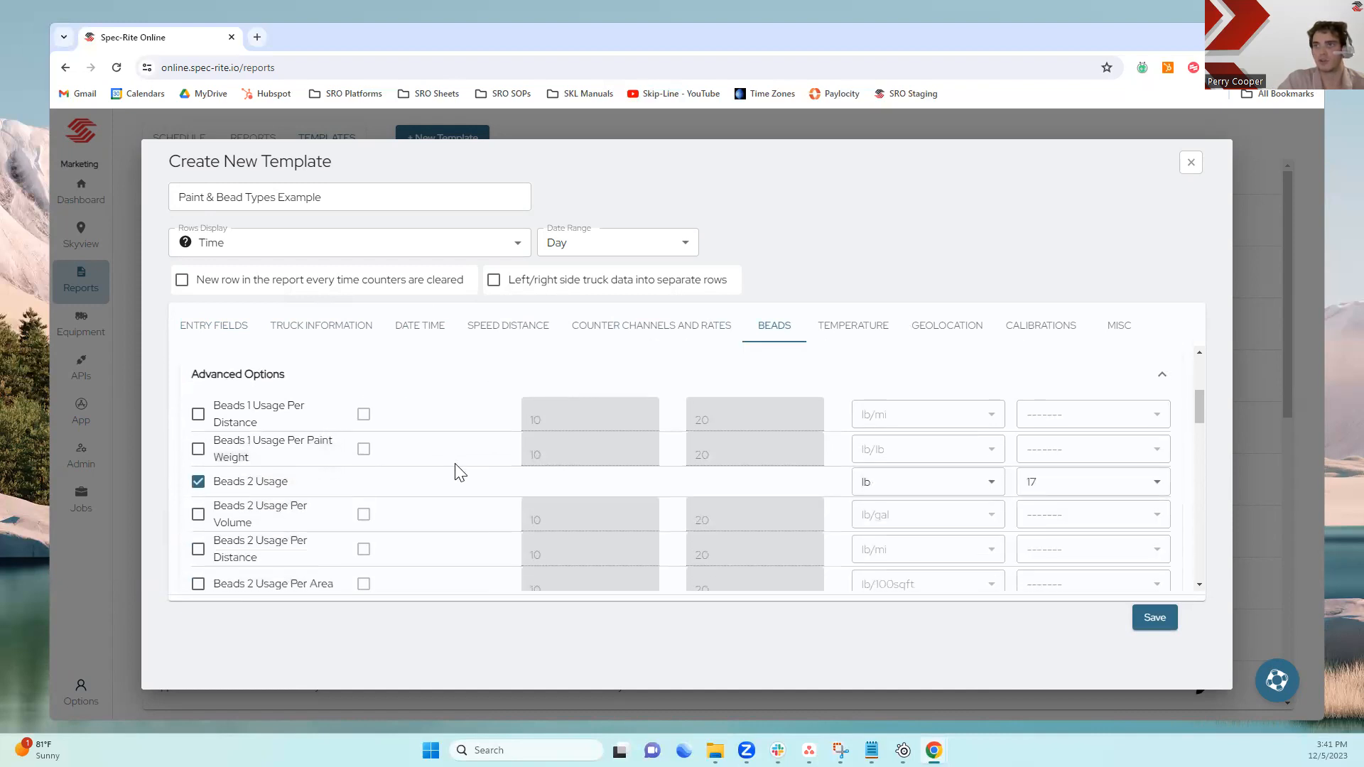
scroll(463, 468, down, 1)
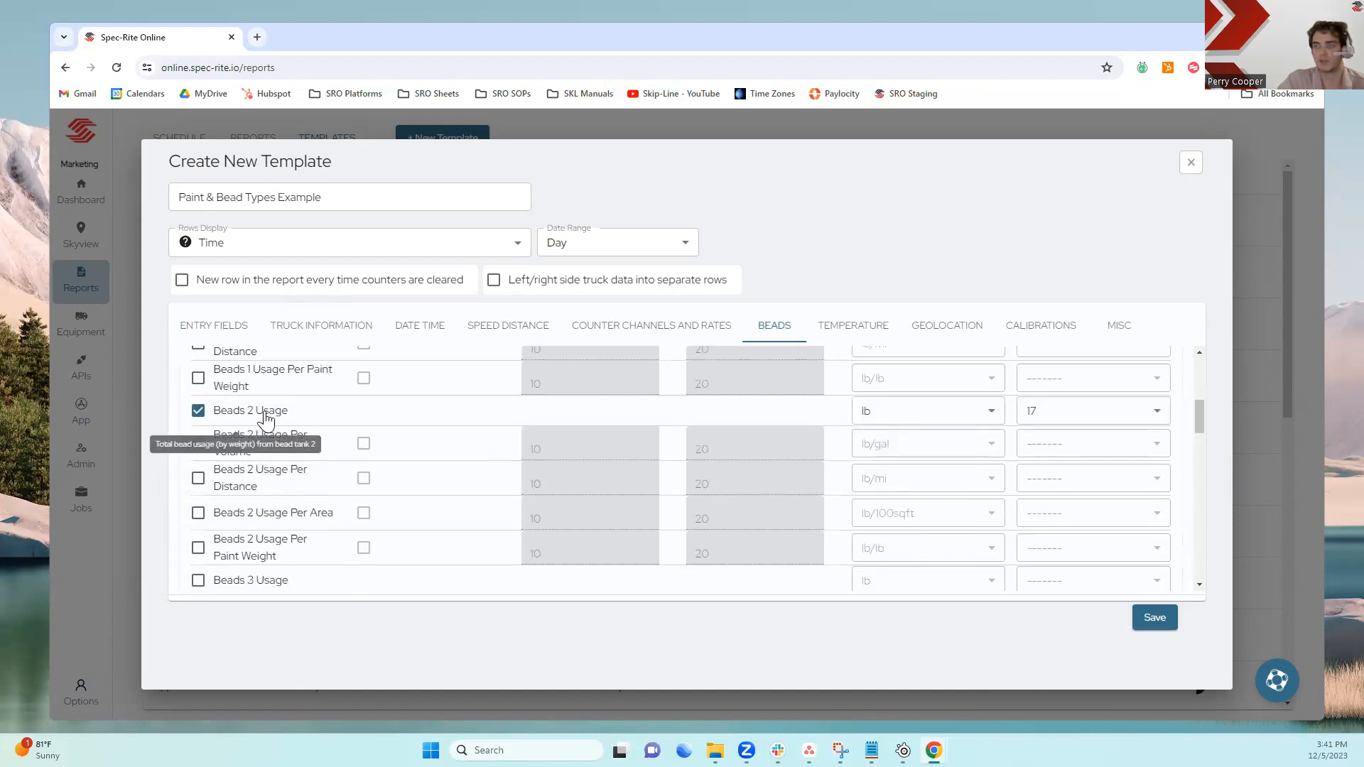
scroll(270, 416, down, 2)
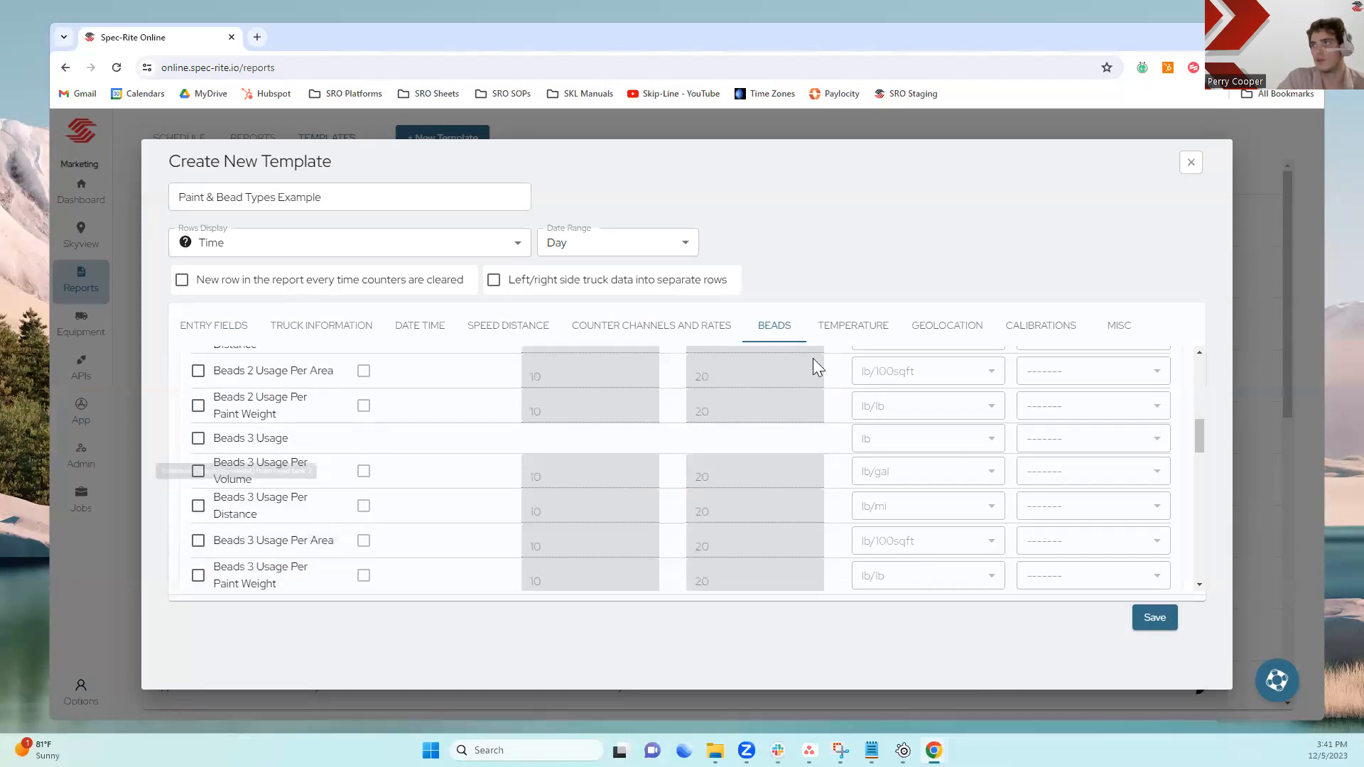
Check the temperature and geolocation settings and save the template
click(846, 339)
click(943, 340)
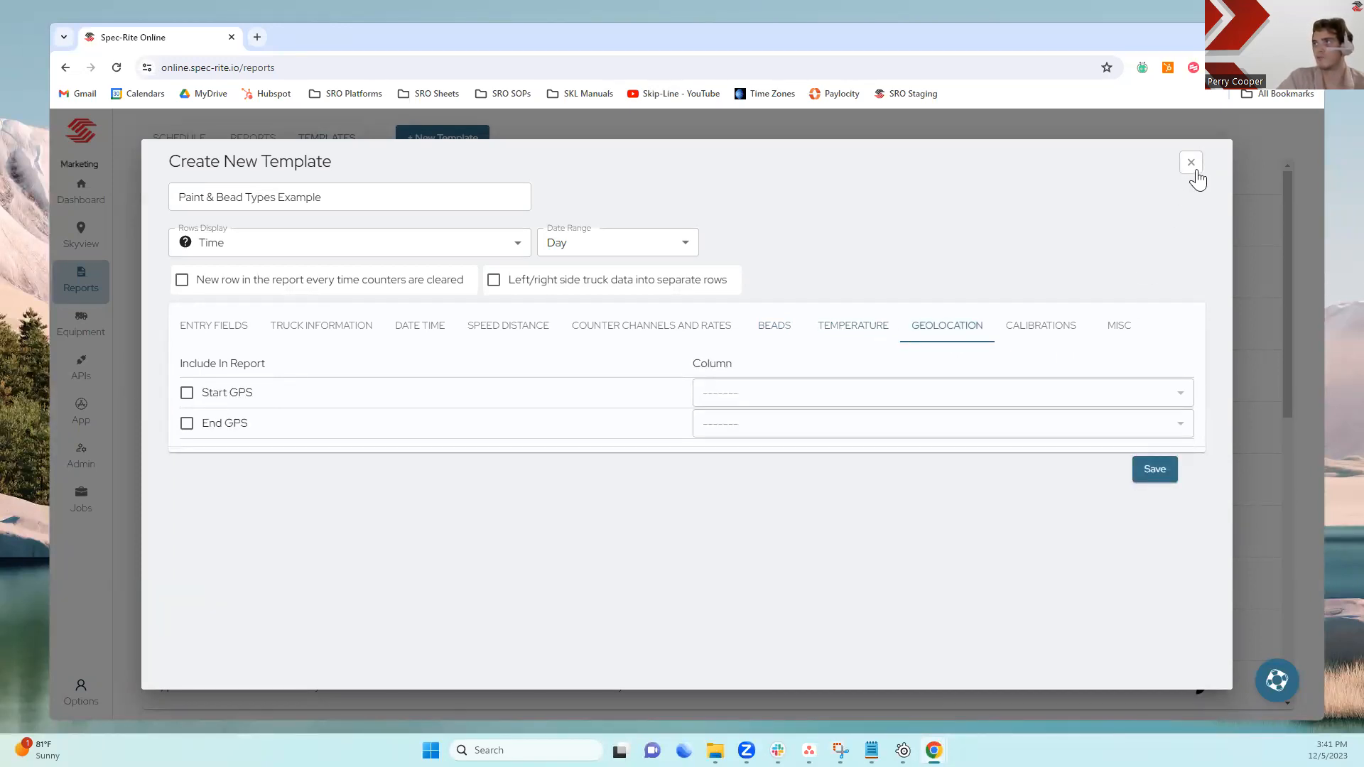
click(1155, 470)
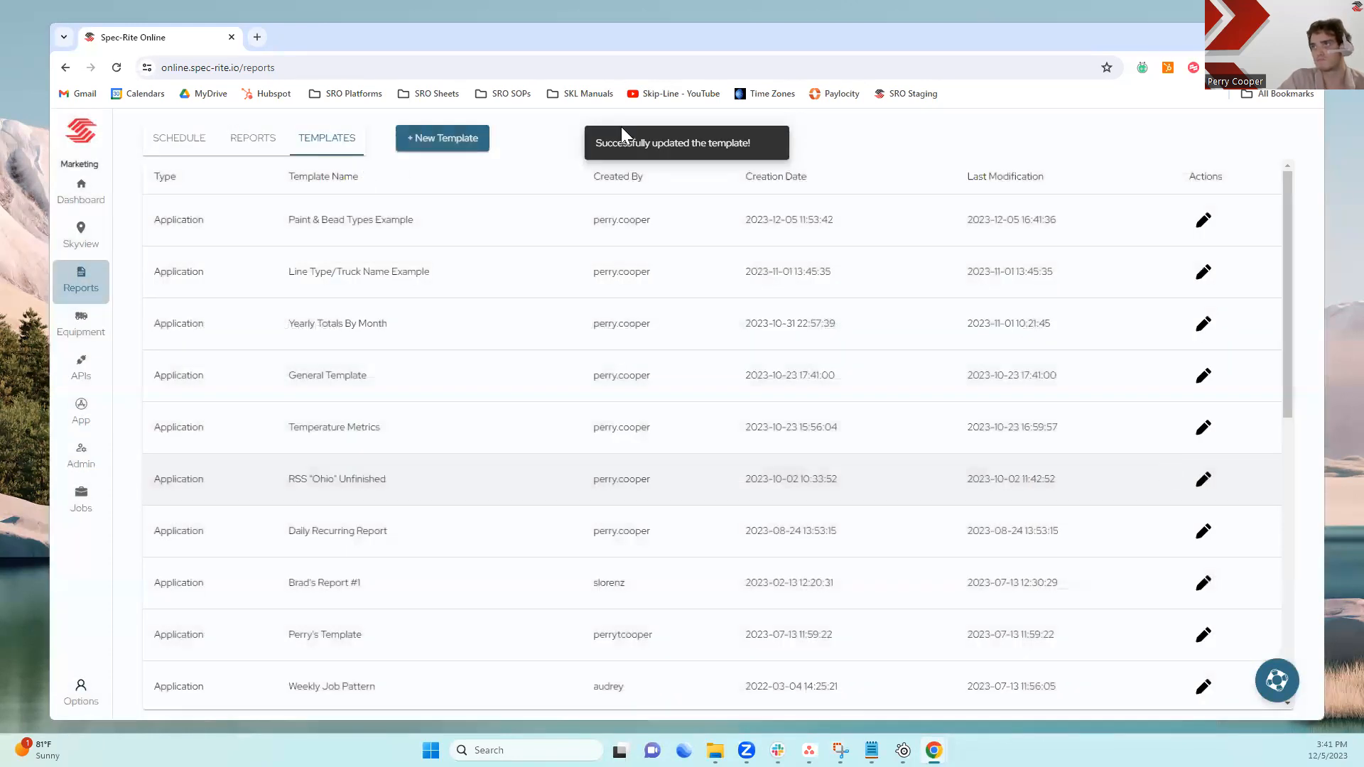
Start a new report from the Paint & Bead Types Example template and name it "Paint and Bead Type Example"
click(254, 147)
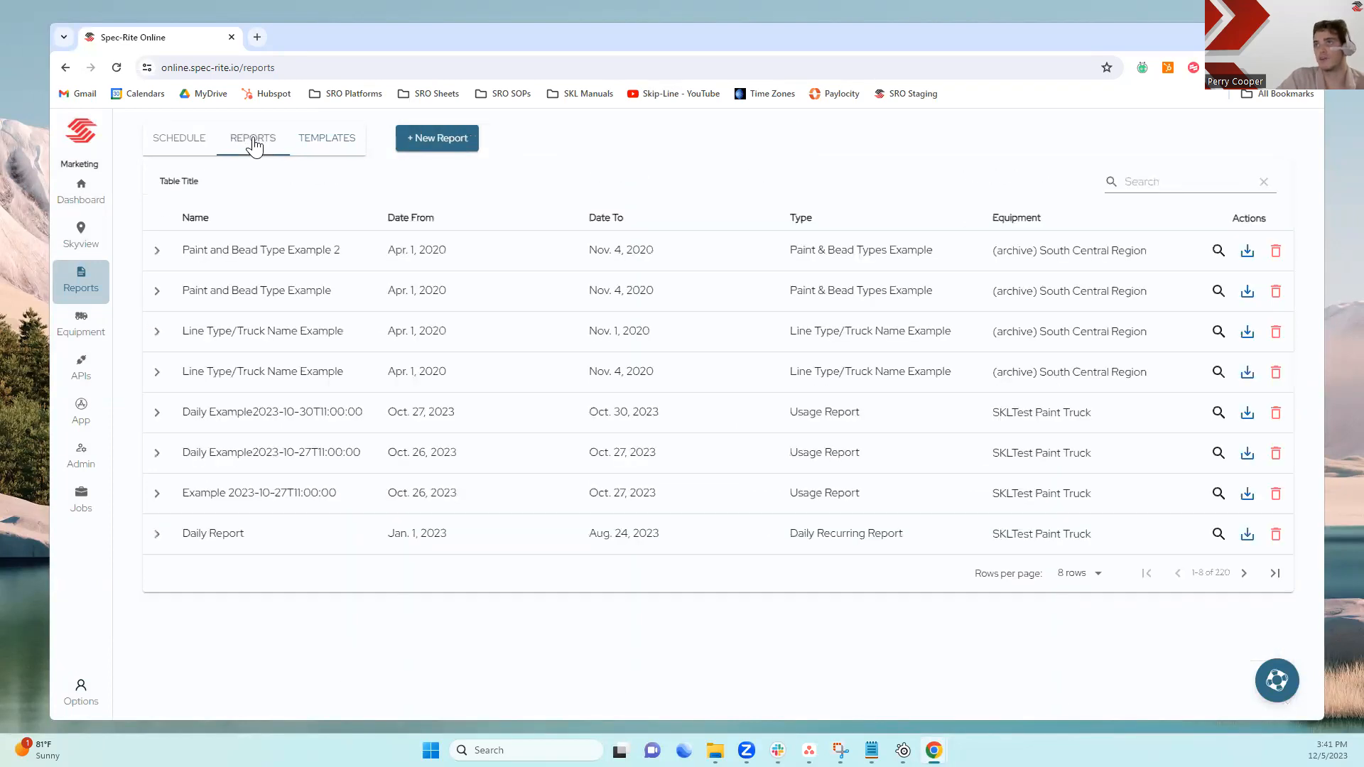
click(457, 145)
scroll(452, 544, down, 1)
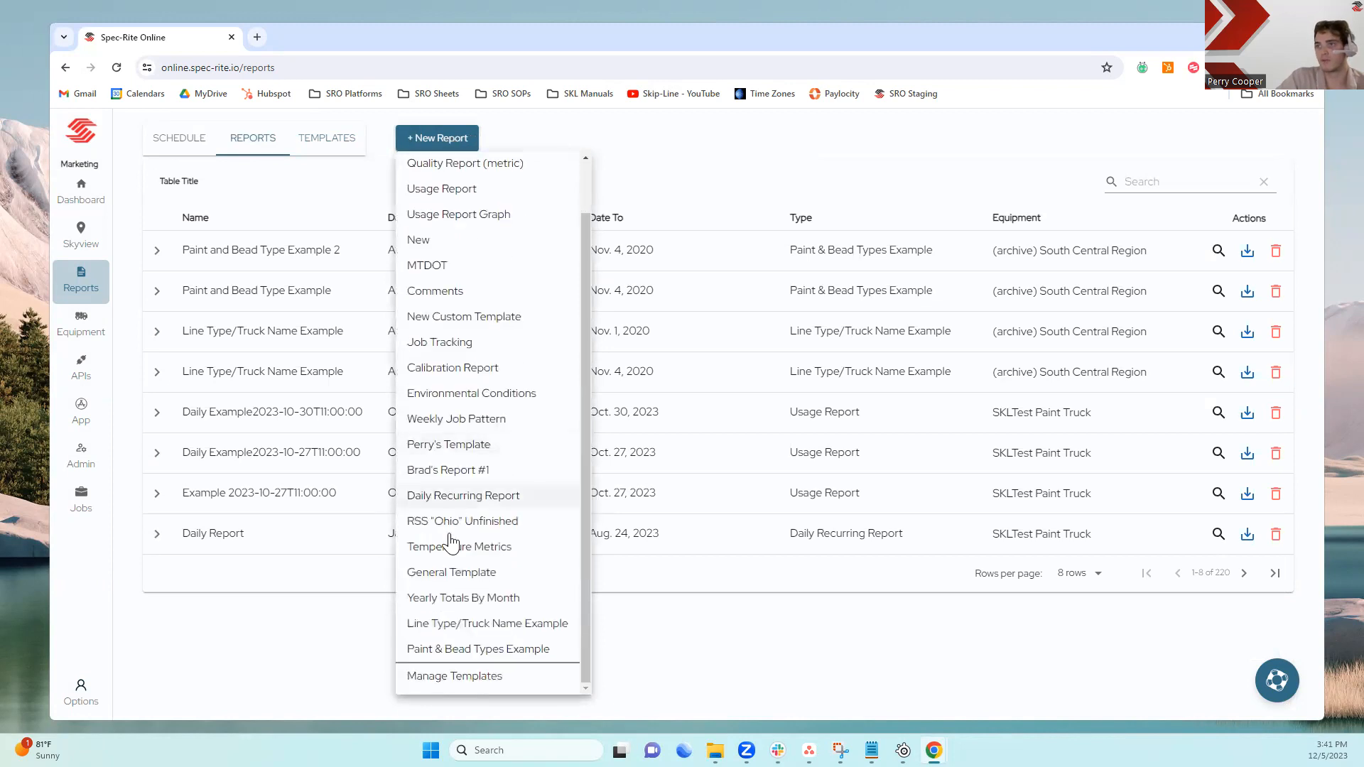
click(458, 650)
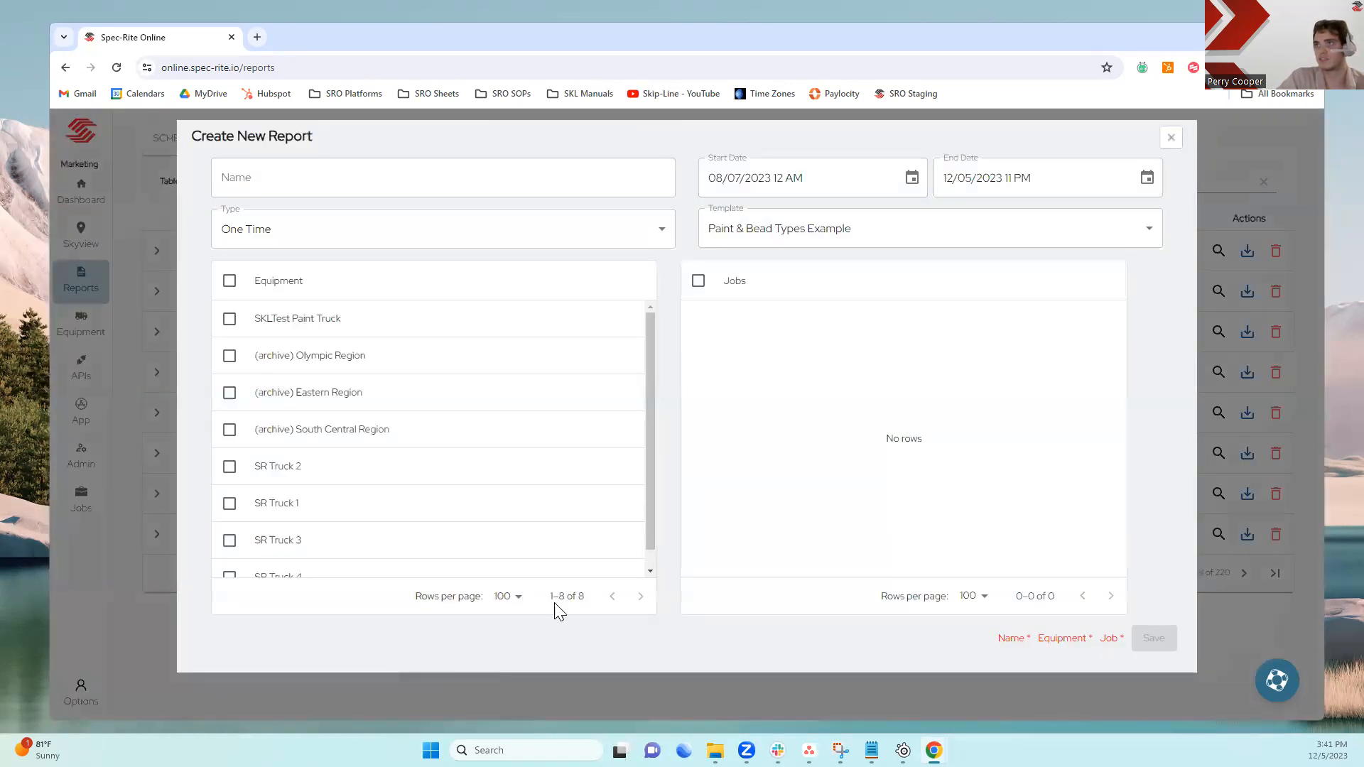
click(462, 170)
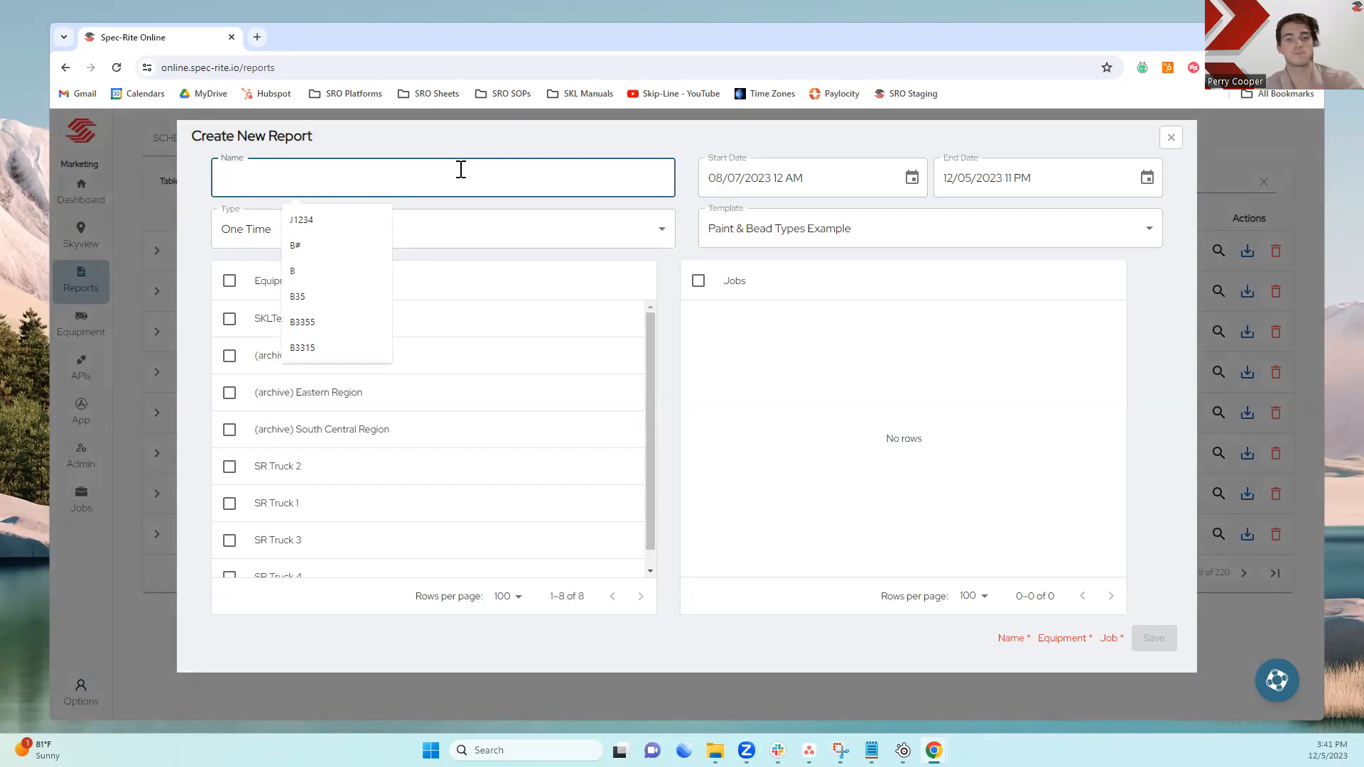
text(Paint and Bead Type Exmaple)
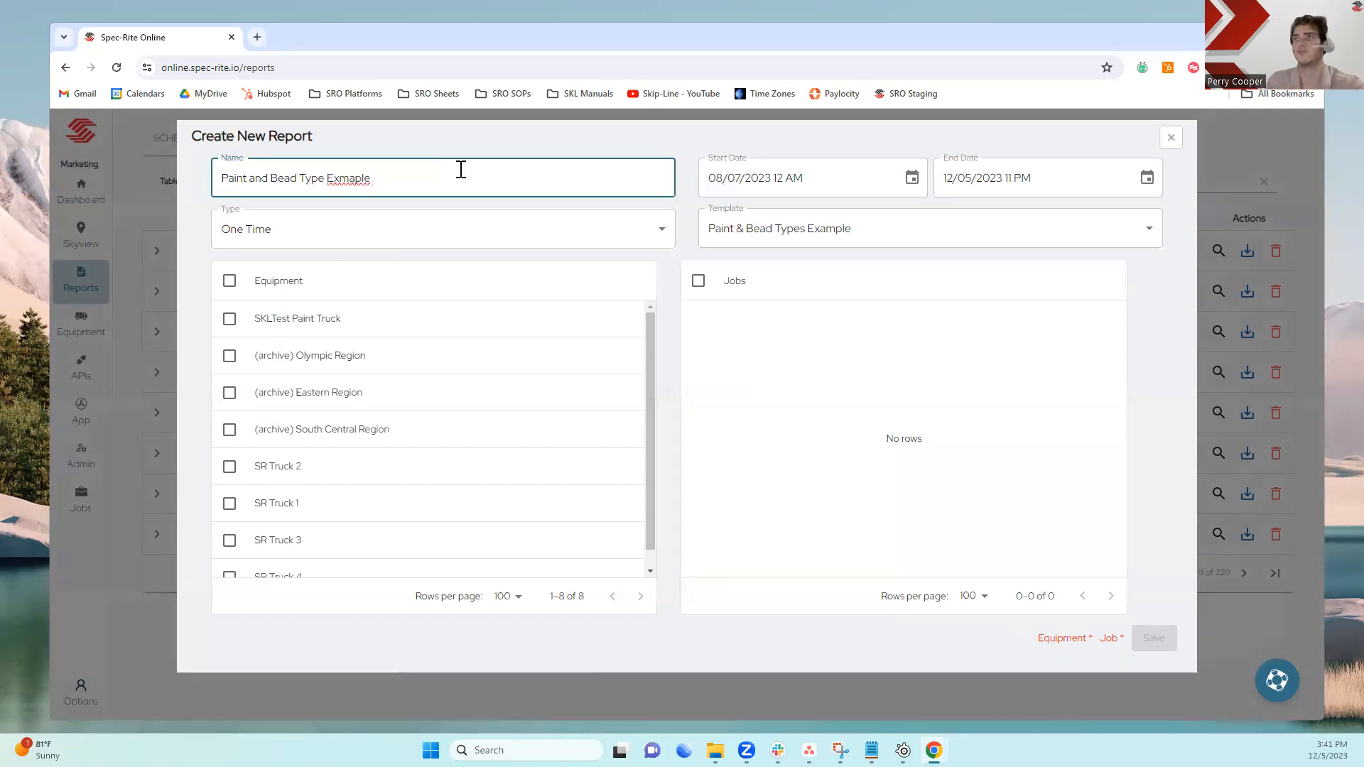
click(348, 179)
key(BackSpace)
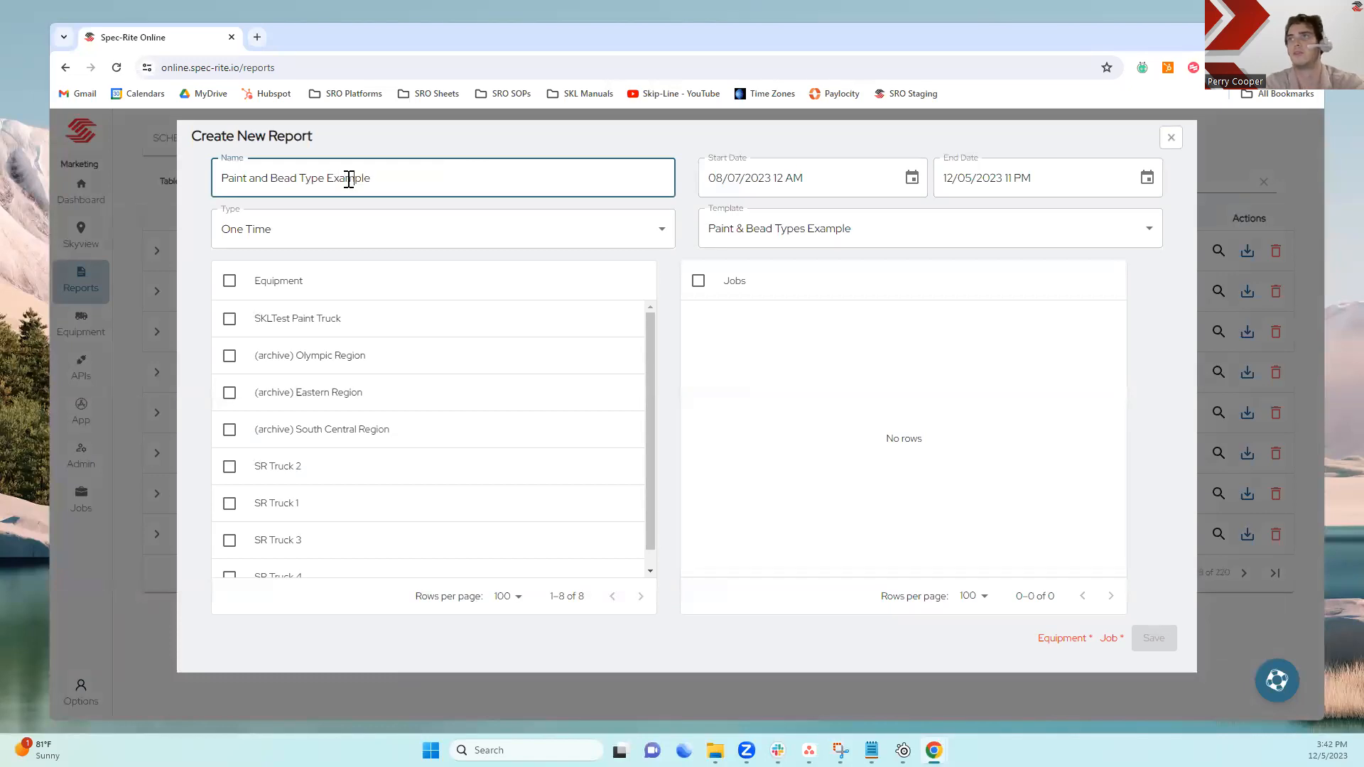
Set the report's start date to 04/01/2020 and end date to 11/04/2020
click(716, 179)
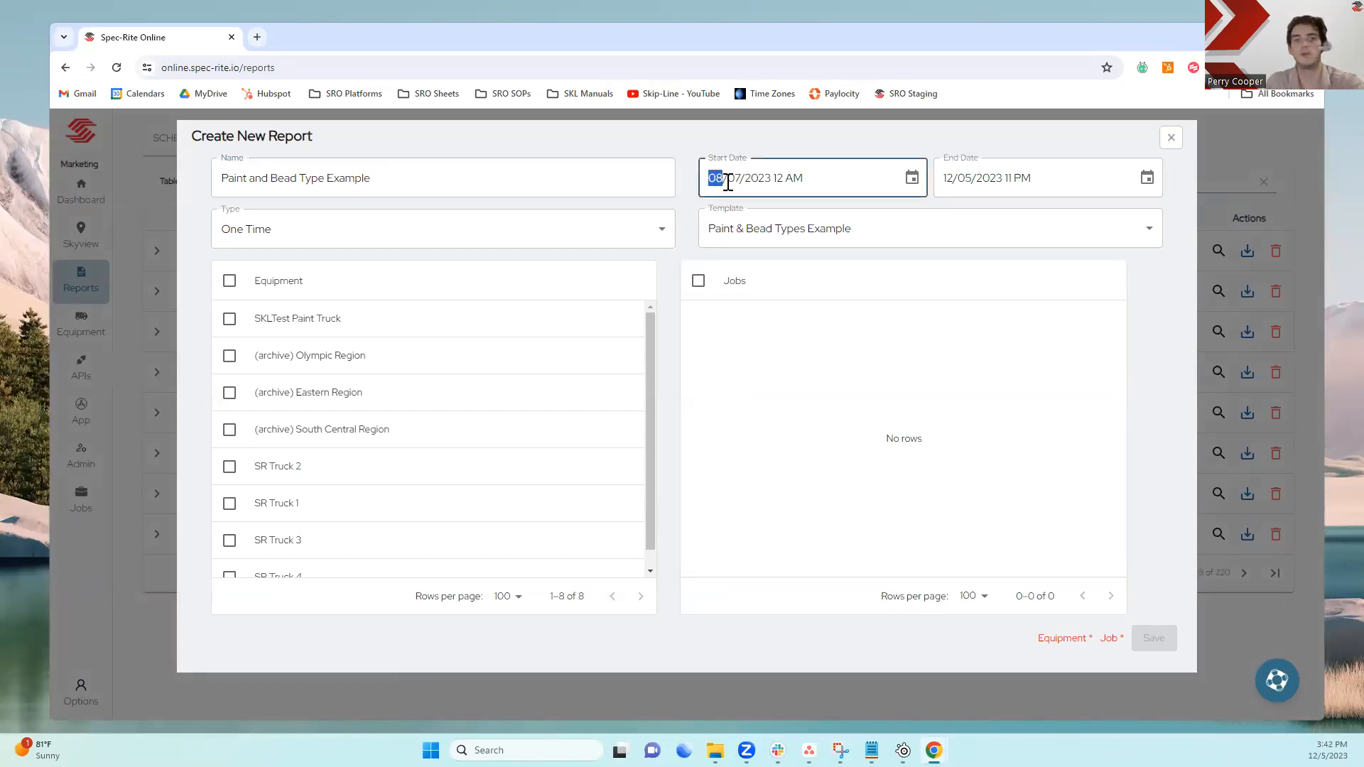
text(41)
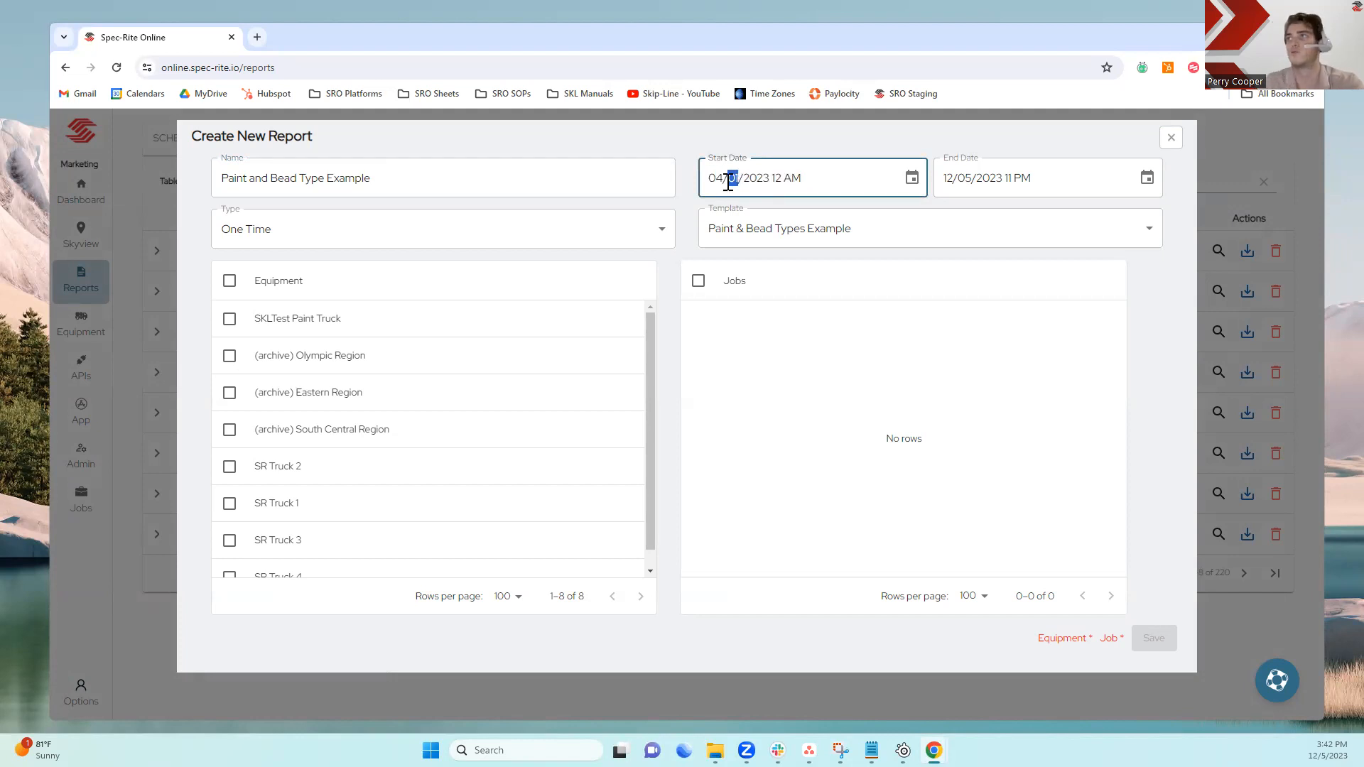
click(755, 184)
text(2020)
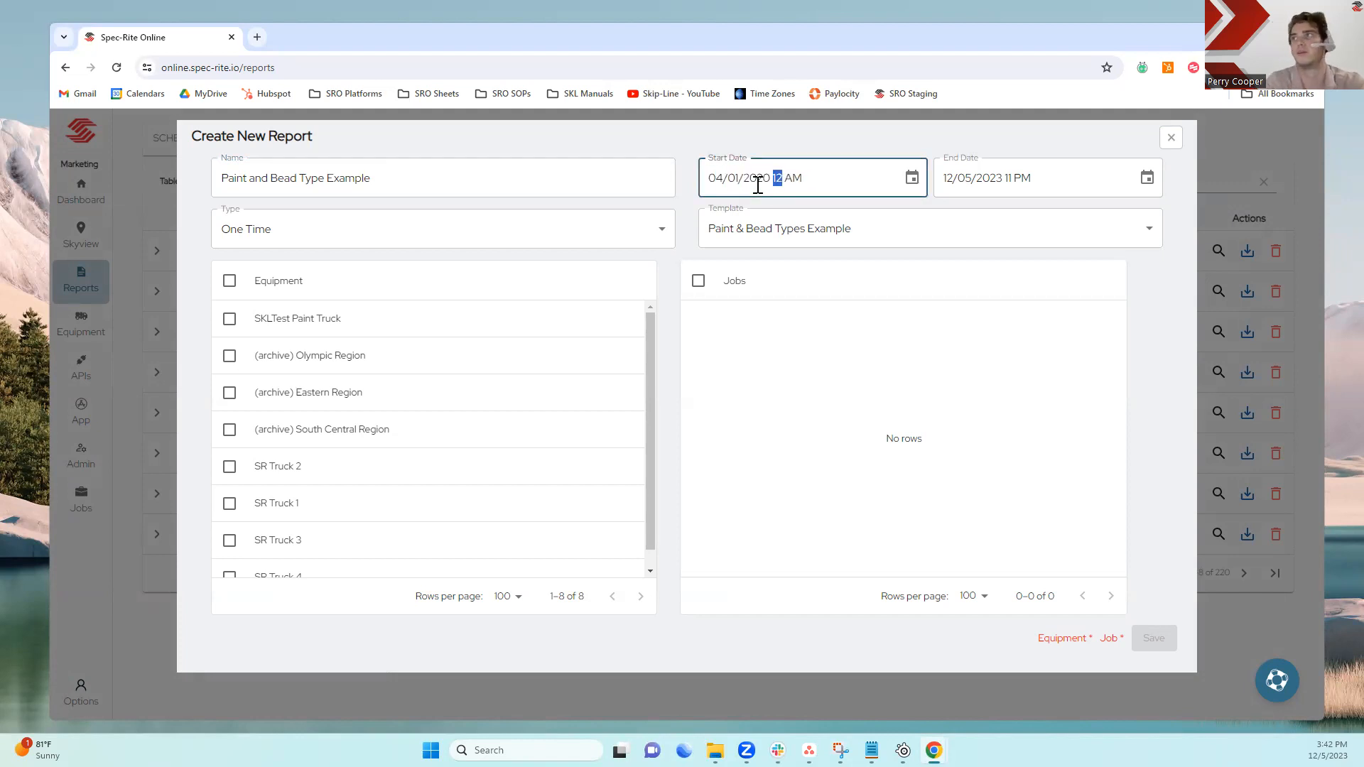
click(954, 178)
text(11/0)
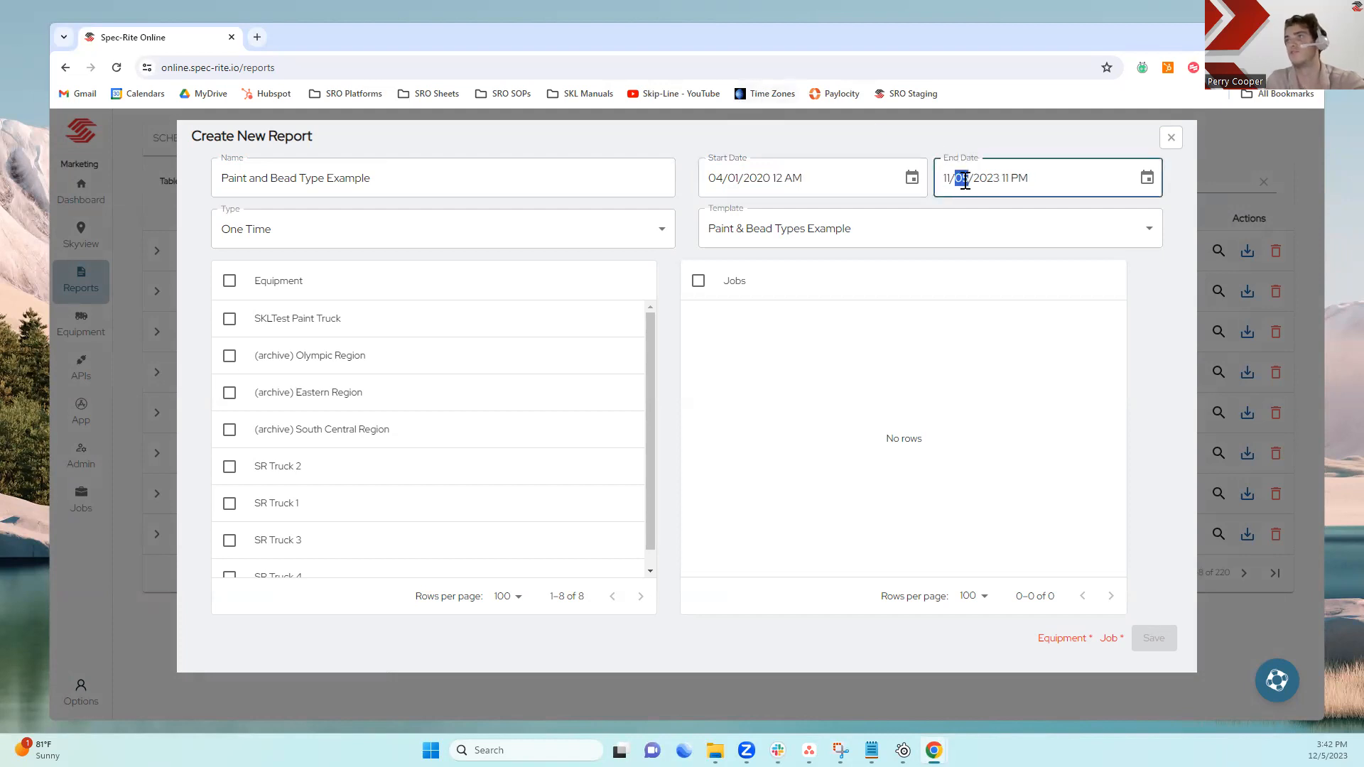
text(4/2020)
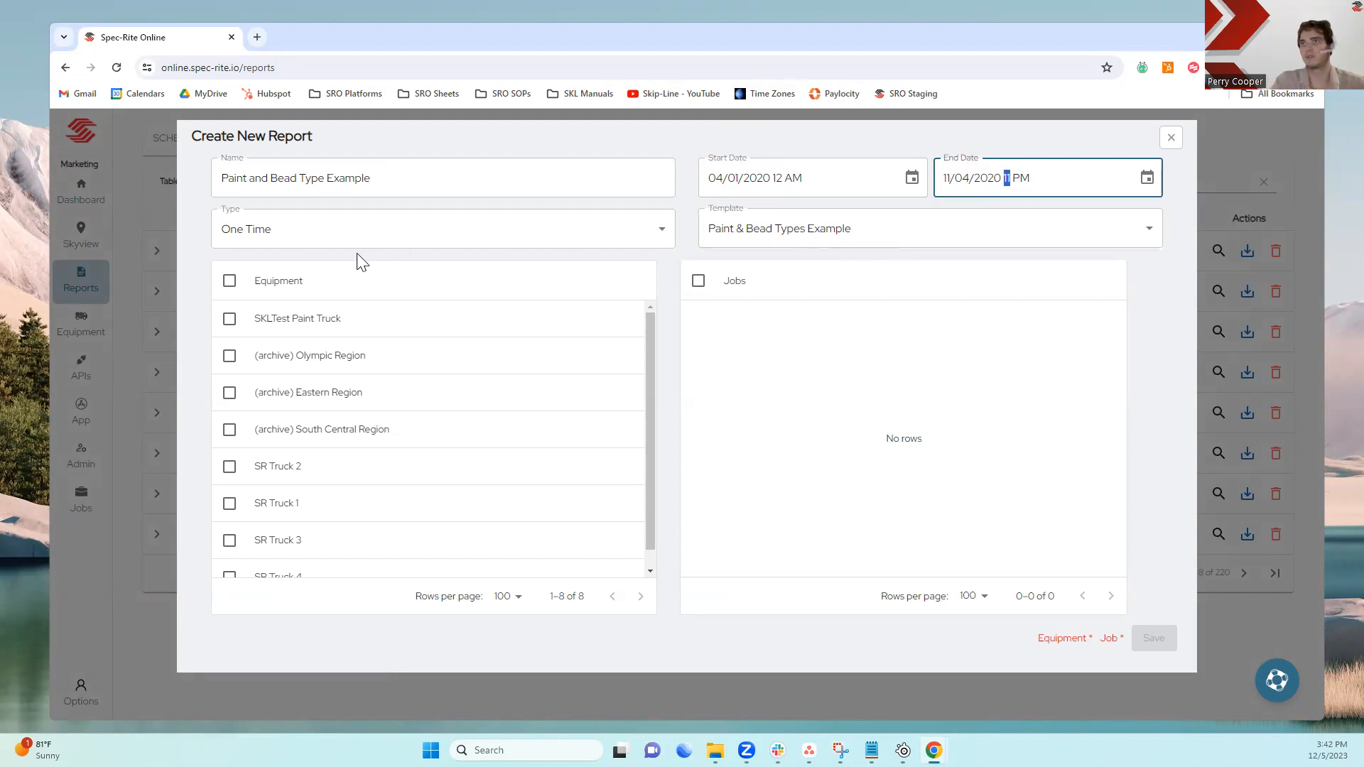
Select the (archive) South Central Region equipment and job E23410 MP 116-58, then save the report
click(229, 430)
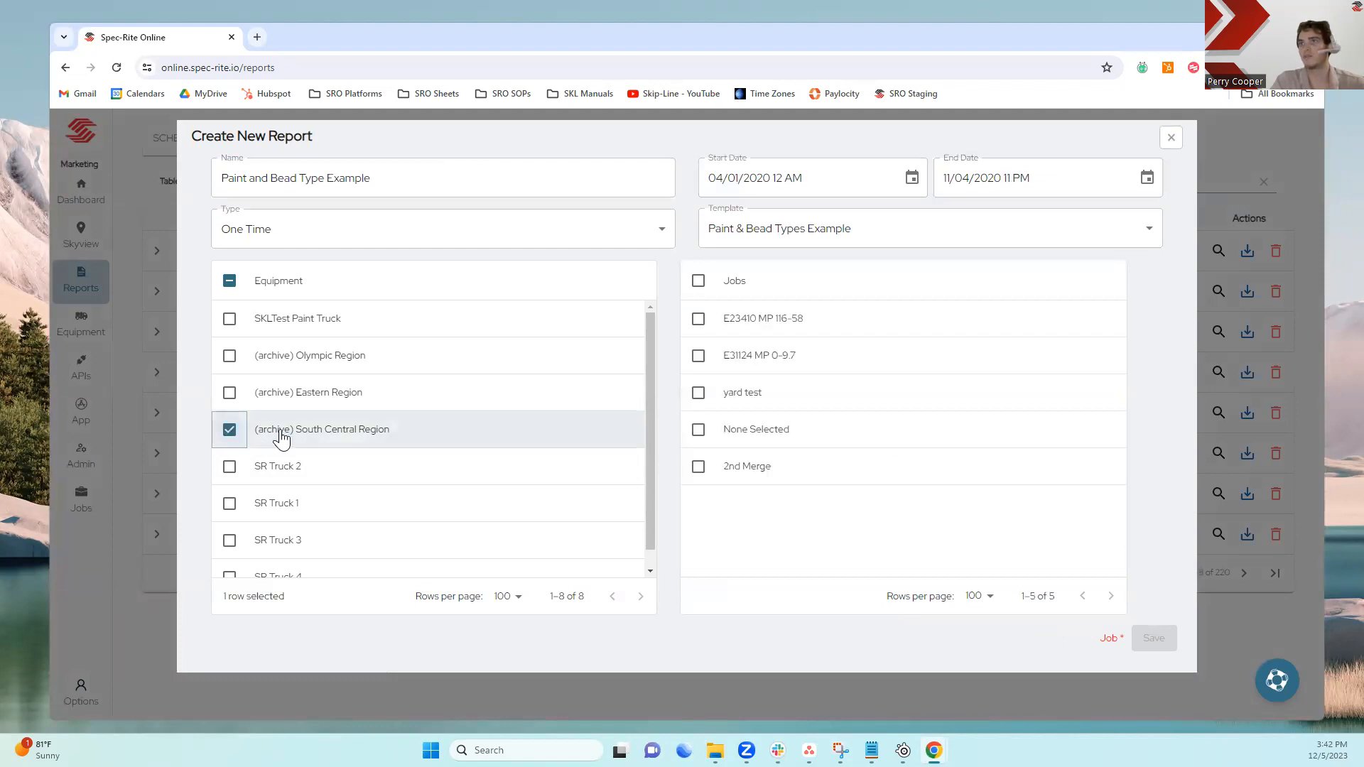
click(699, 321)
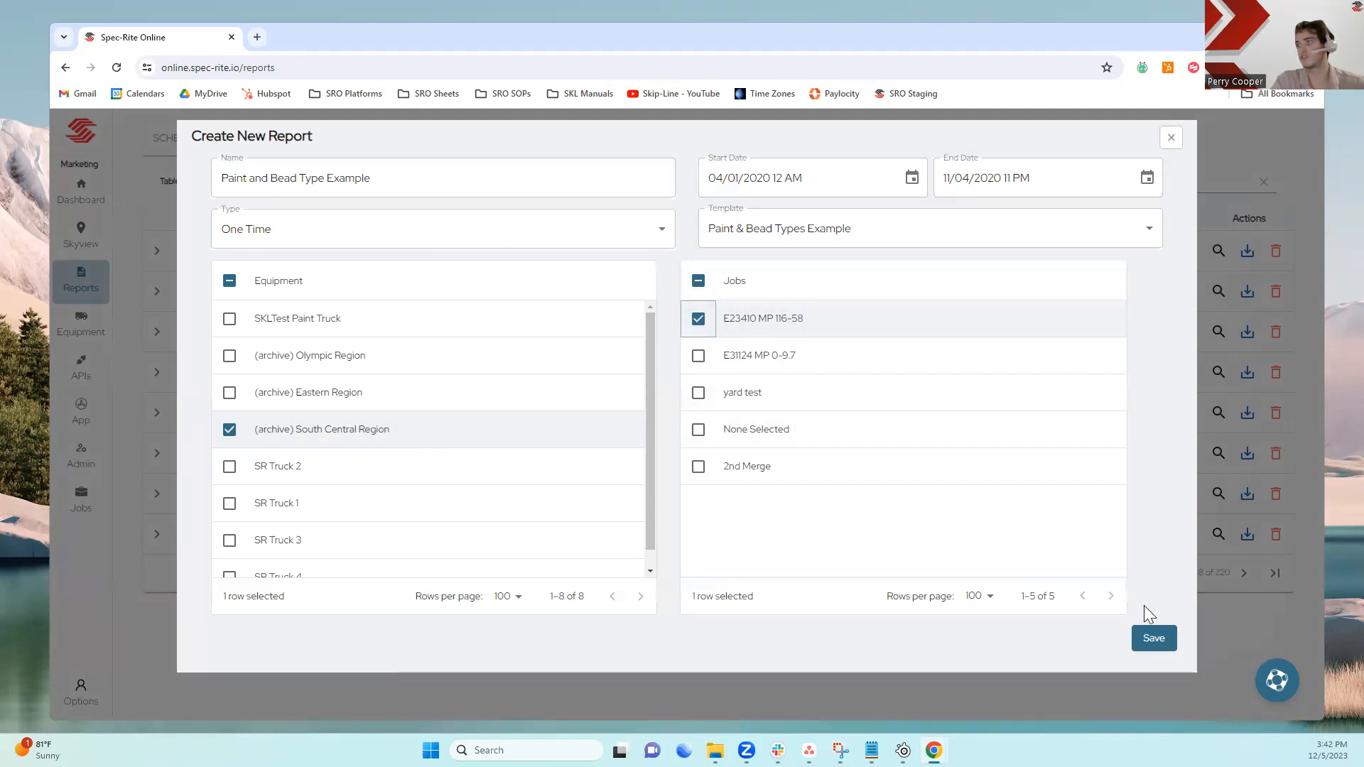
click(1152, 638)
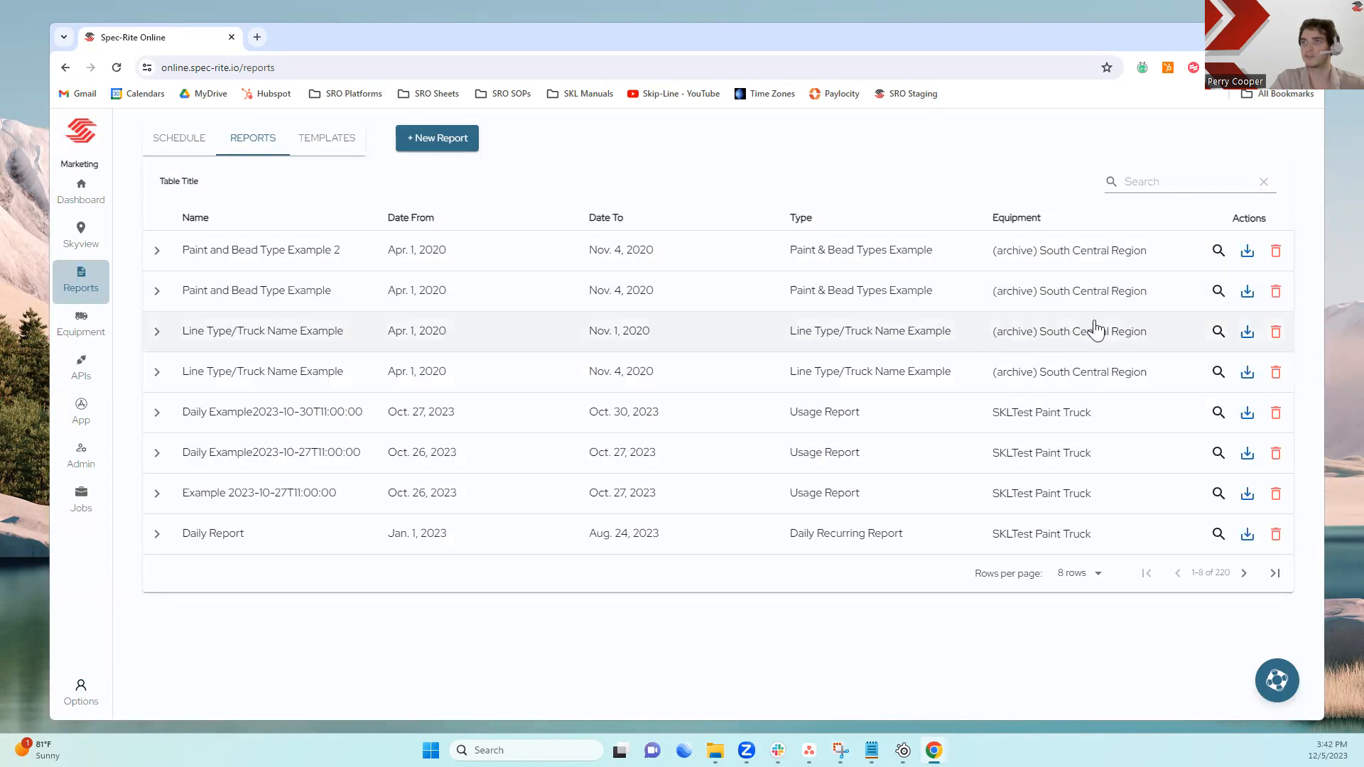
Open the new report and review its map and per-job paint and bead table down to the totals
click(1218, 292)
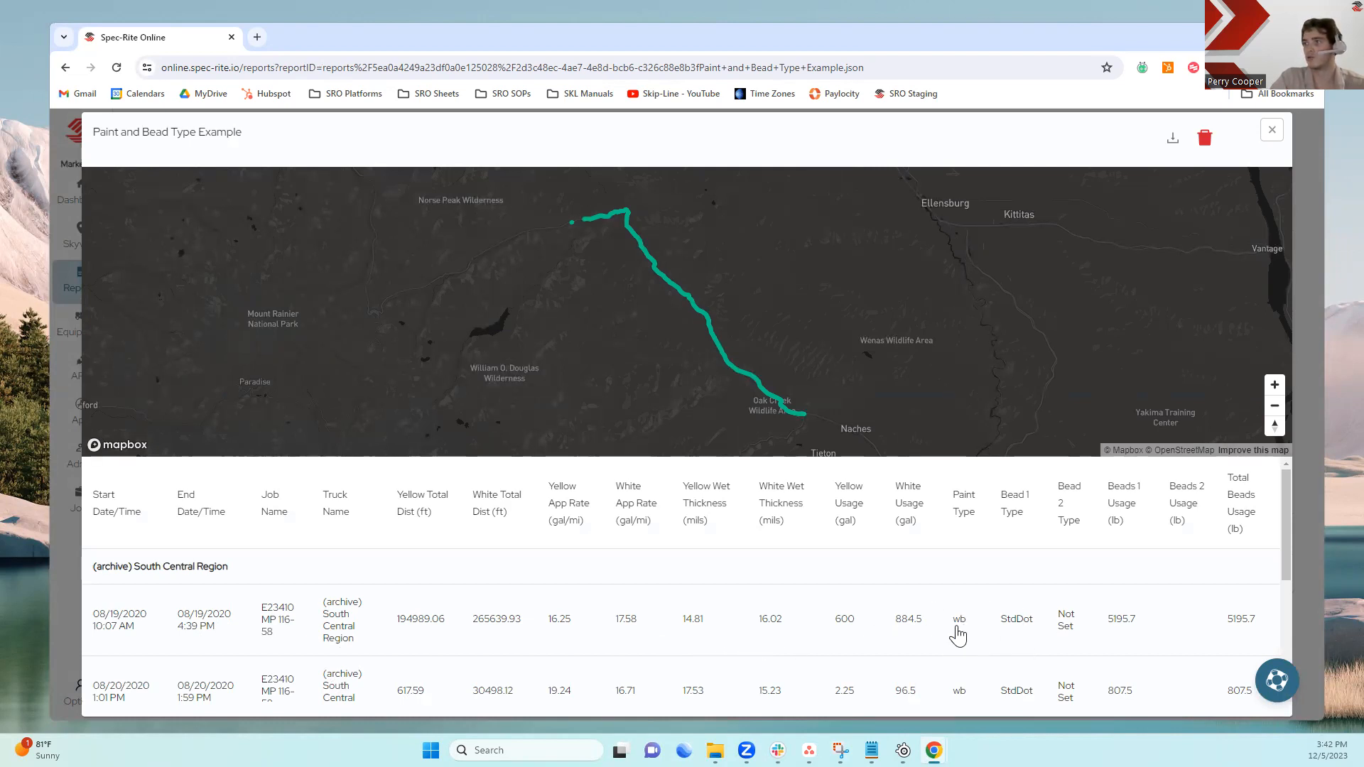
scroll(959, 643, down, 2)
scroll(966, 636, up, 2)
scroll(1105, 604, down, 1)
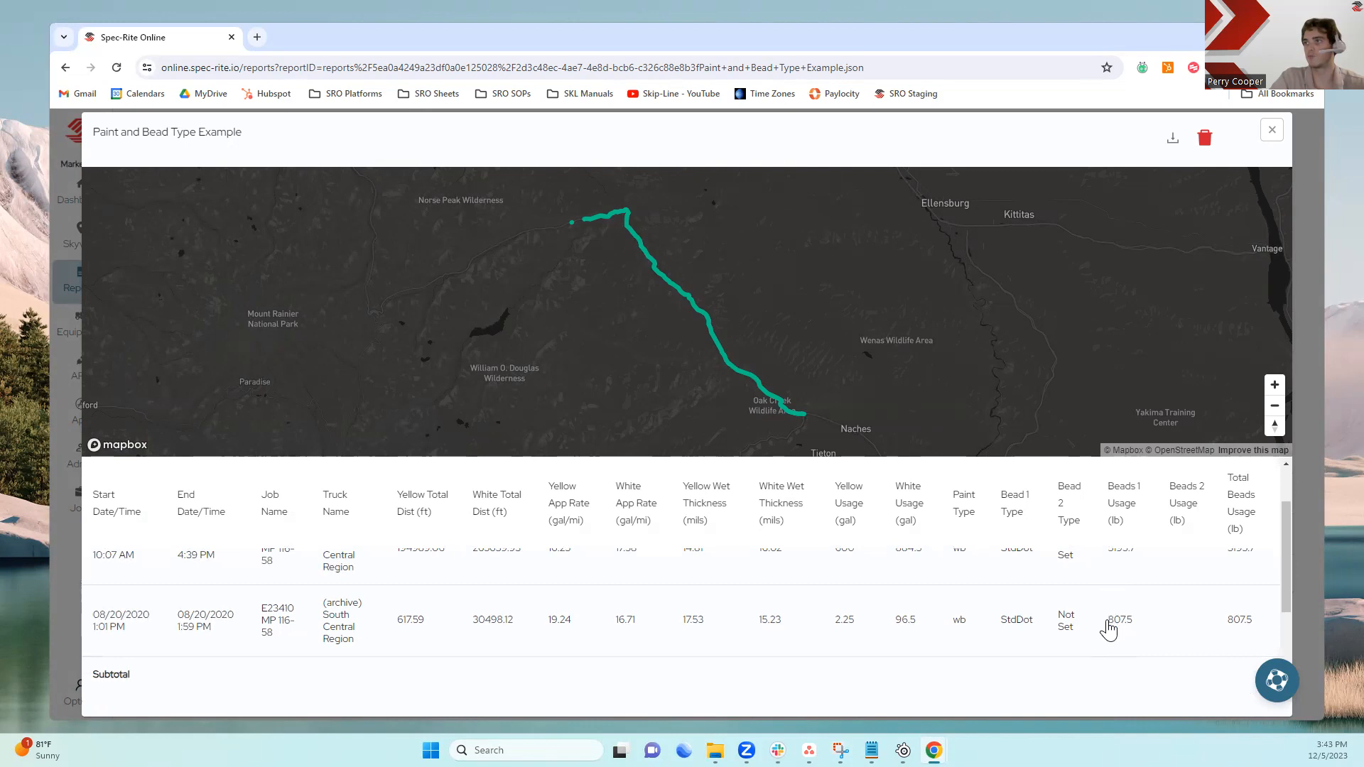
click(1090, 639)
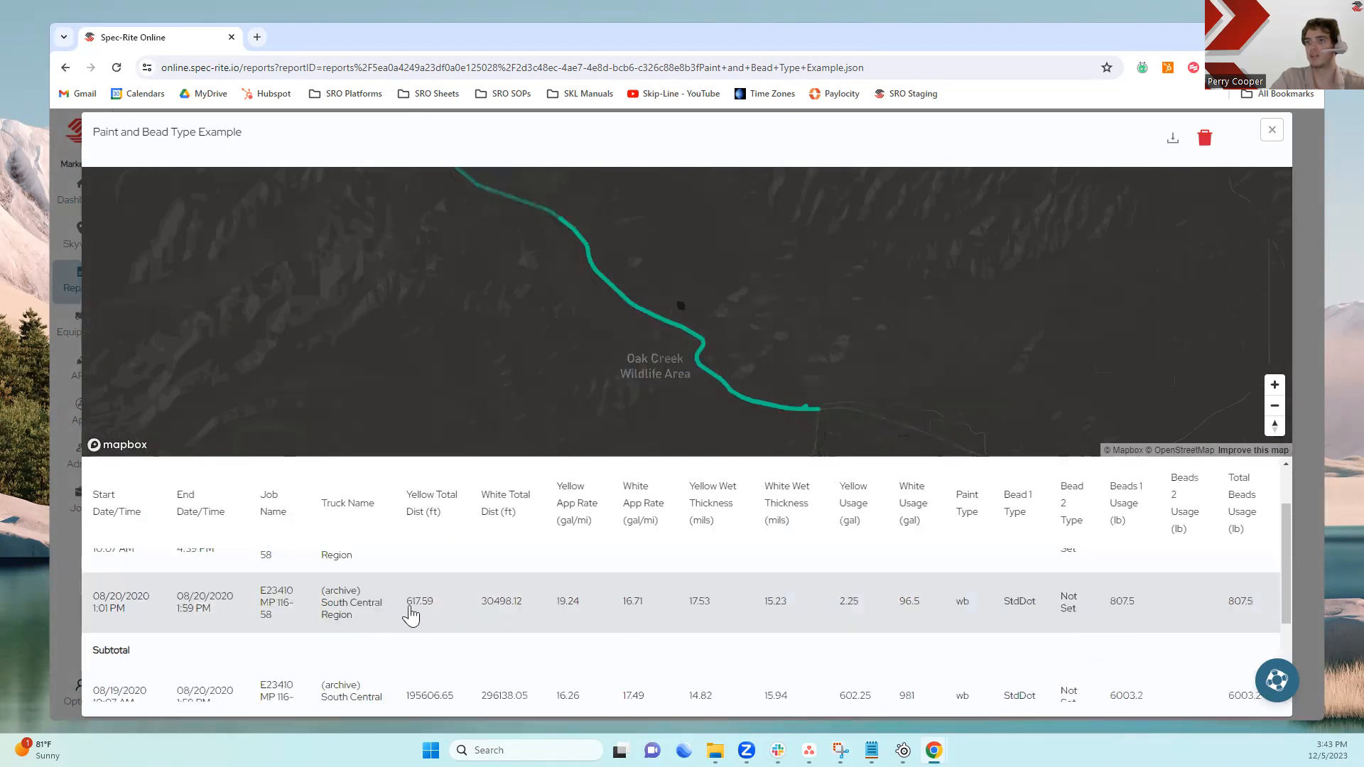
scroll(668, 601, up, 1)
click(629, 624)
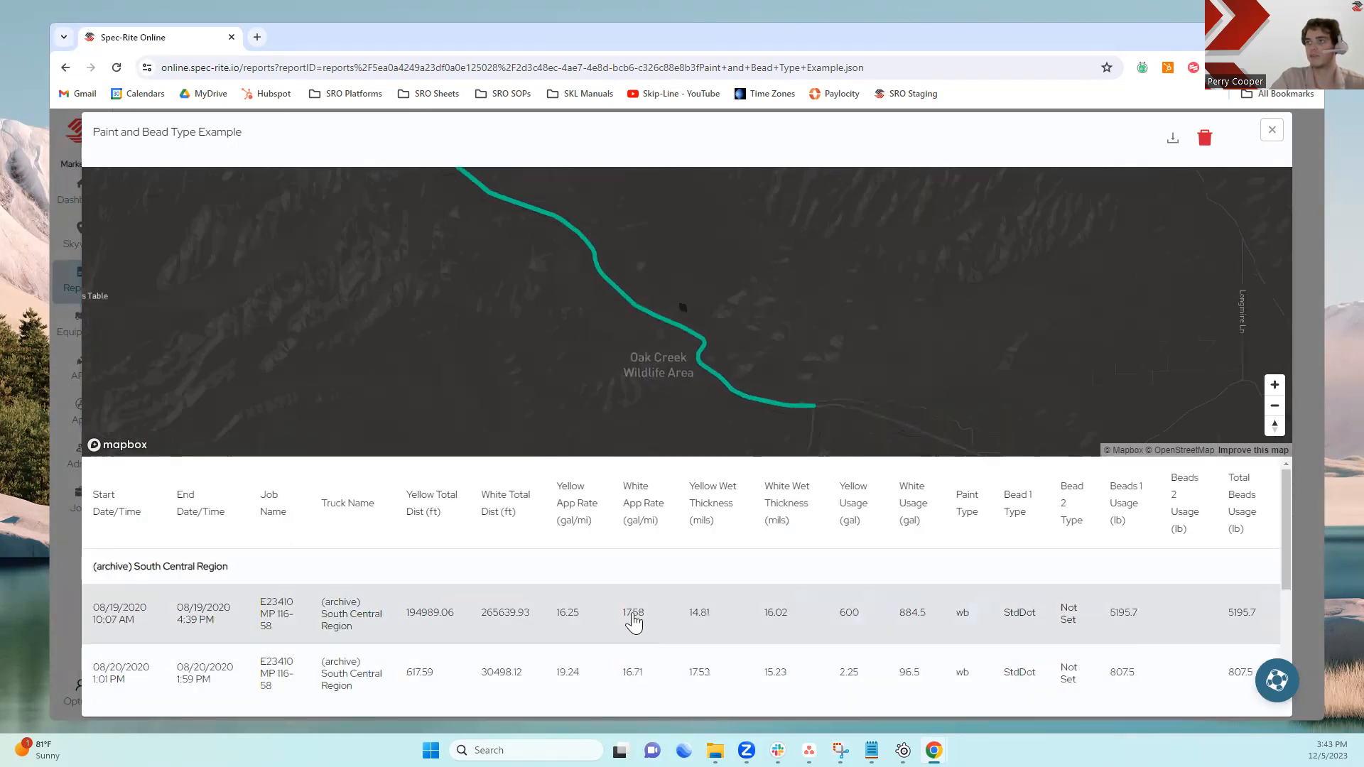
scroll(702, 610, down, 1)
scroll(704, 609, down, 2)
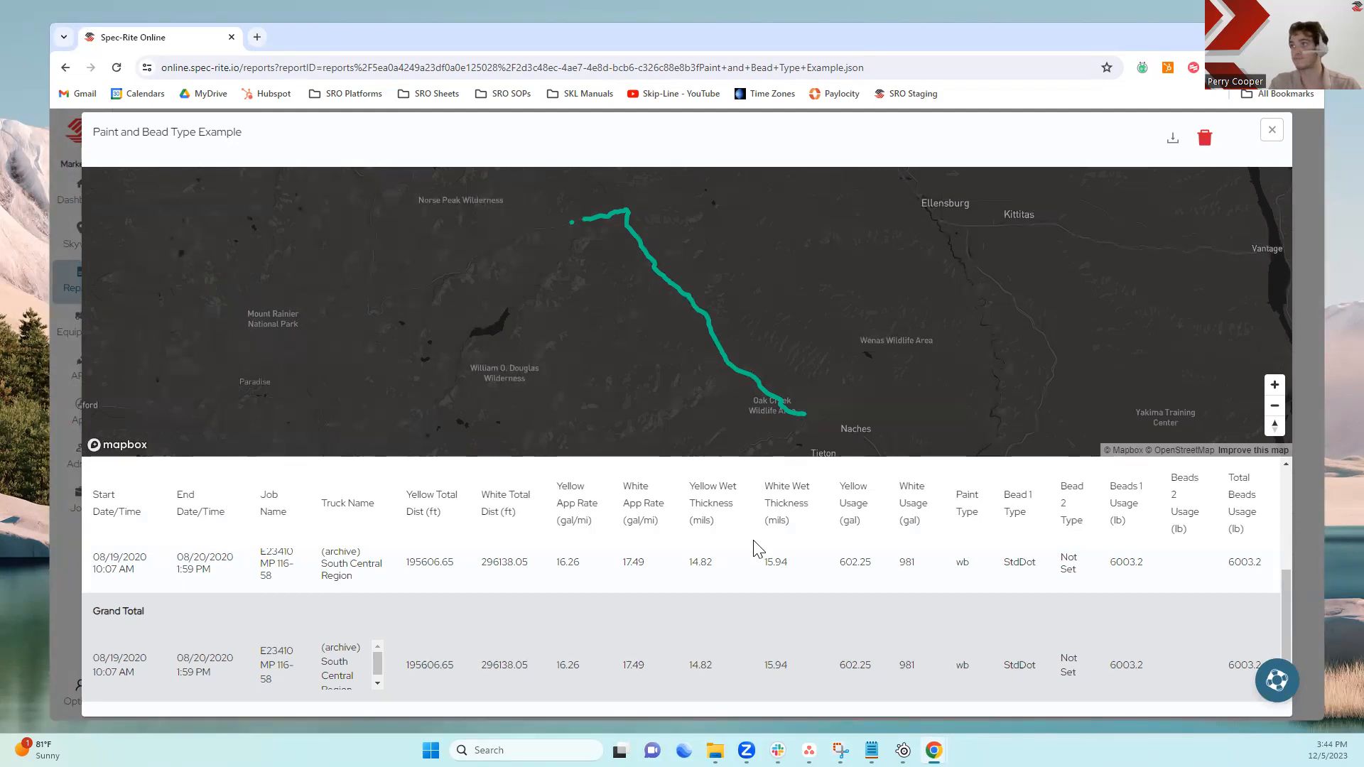
Check the report's download format options, then close the report
click(1172, 142)
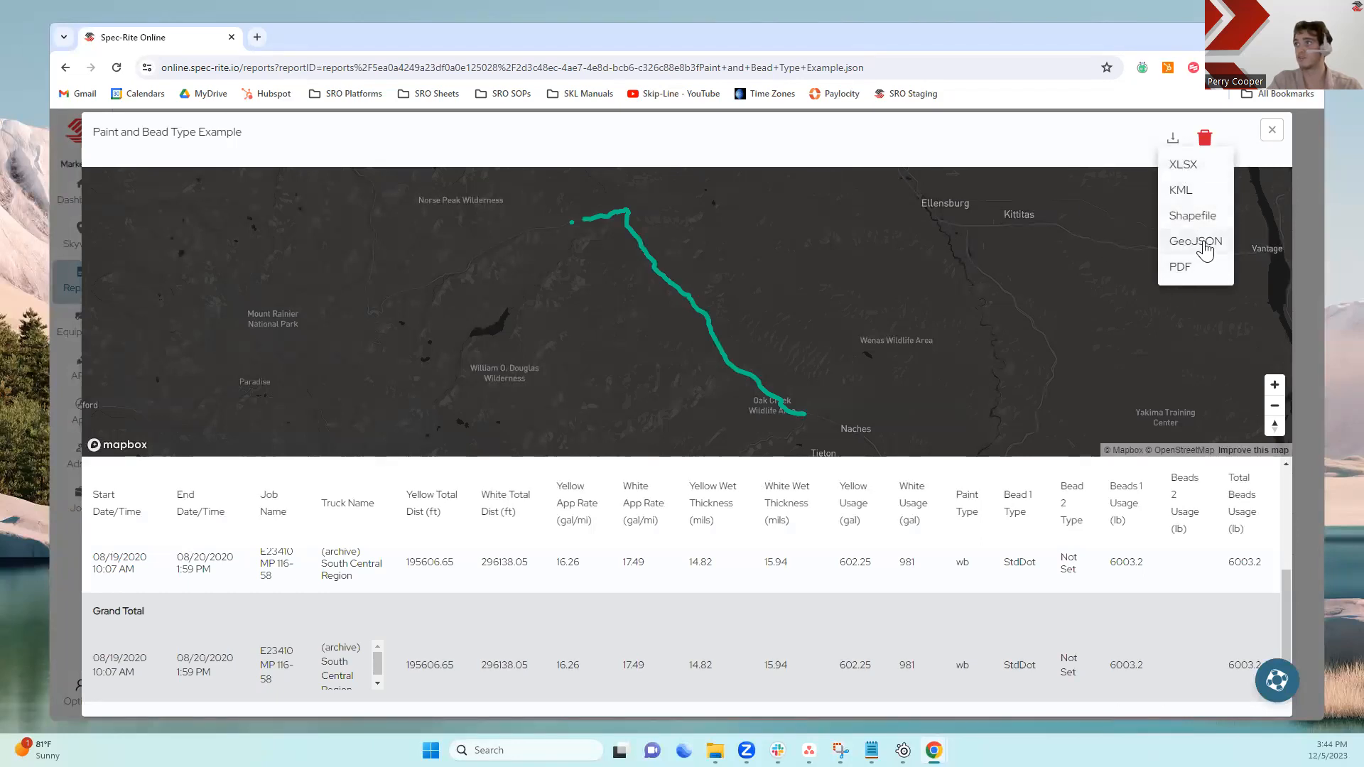
click(1249, 155)
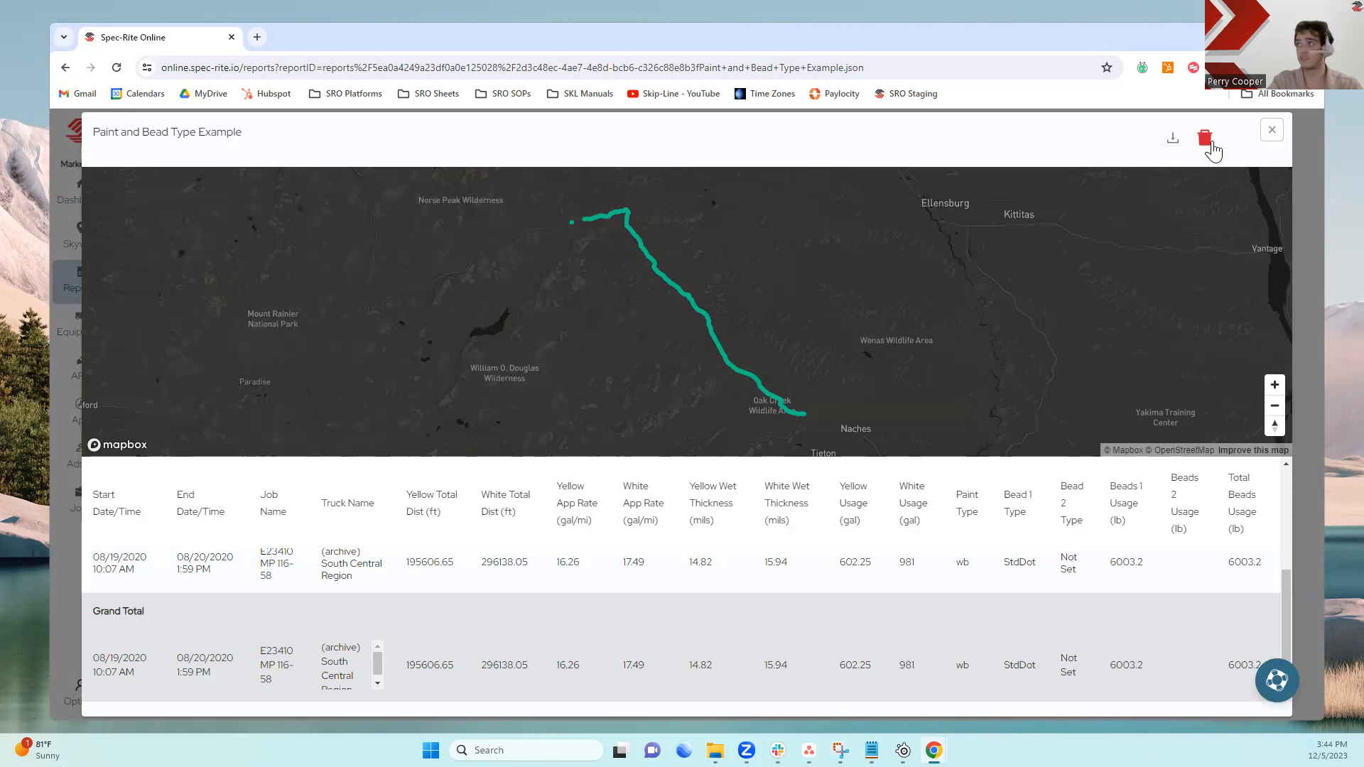
click(1273, 135)
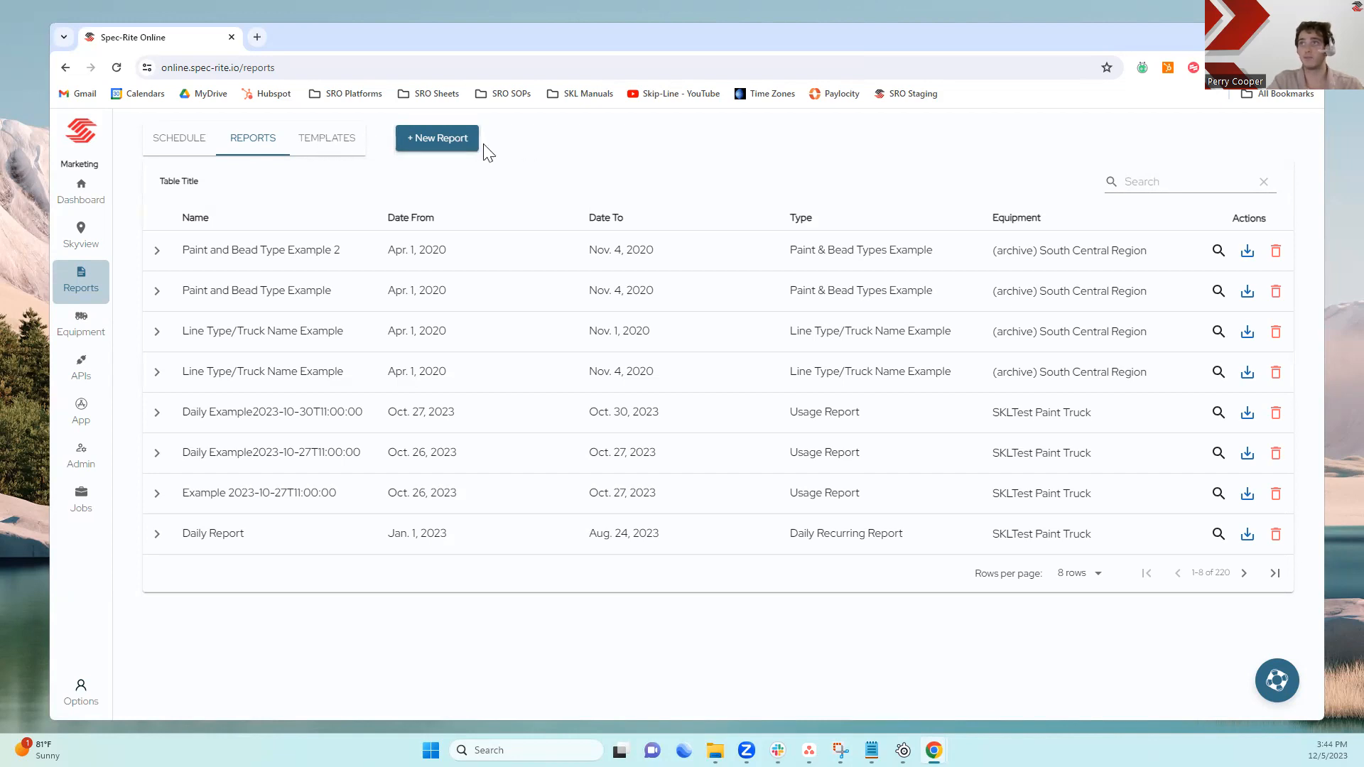
Start another report from the Paint & Bead Types Example template named "Paint and Bead Example 2"
click(456, 139)
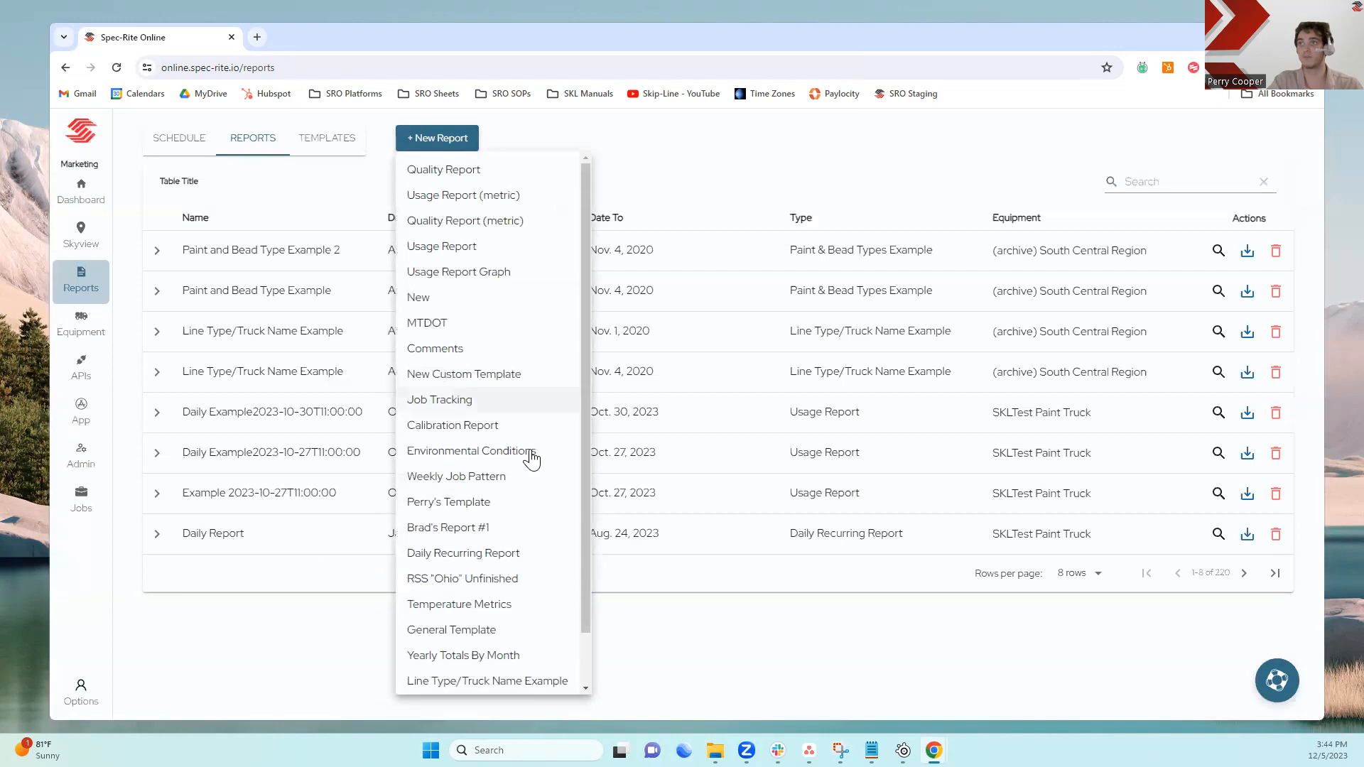
scroll(526, 490, down, 1)
click(446, 650)
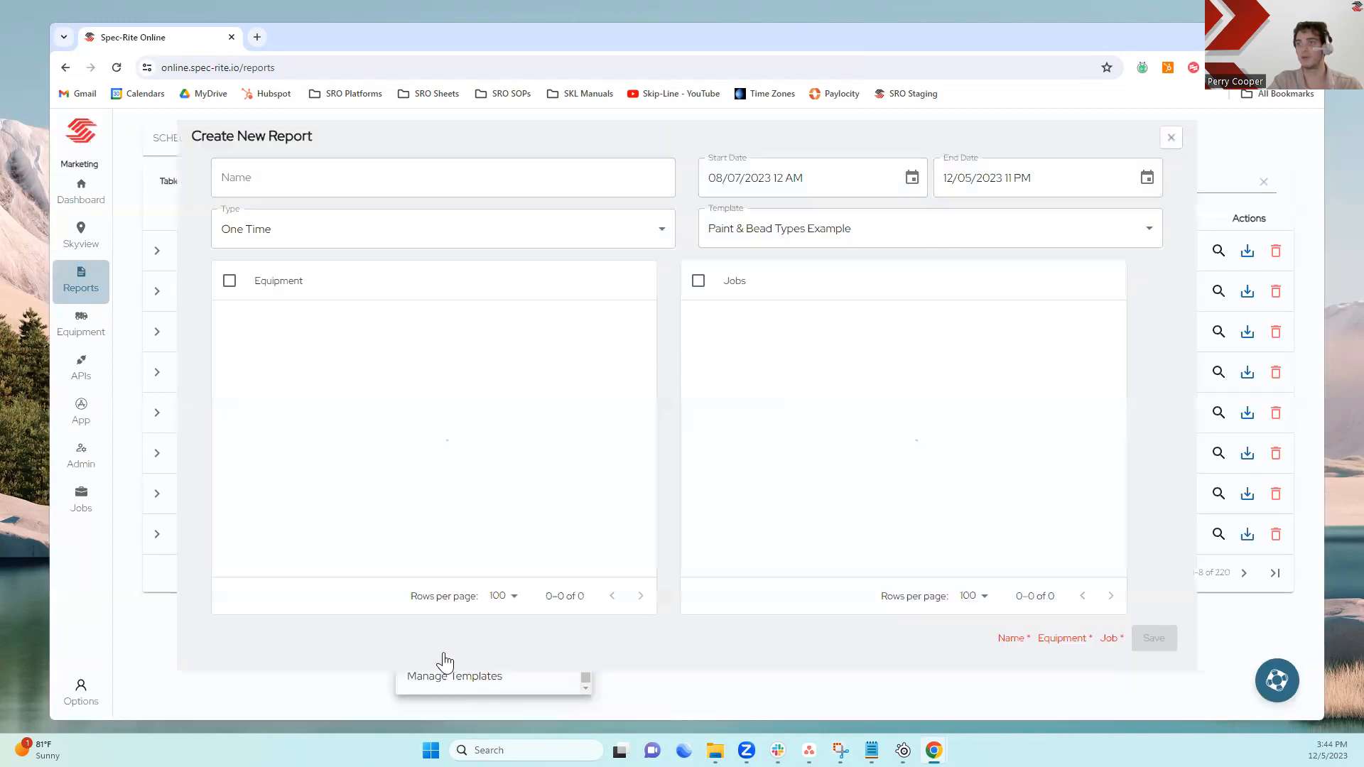
click(554, 184)
text(Pa)
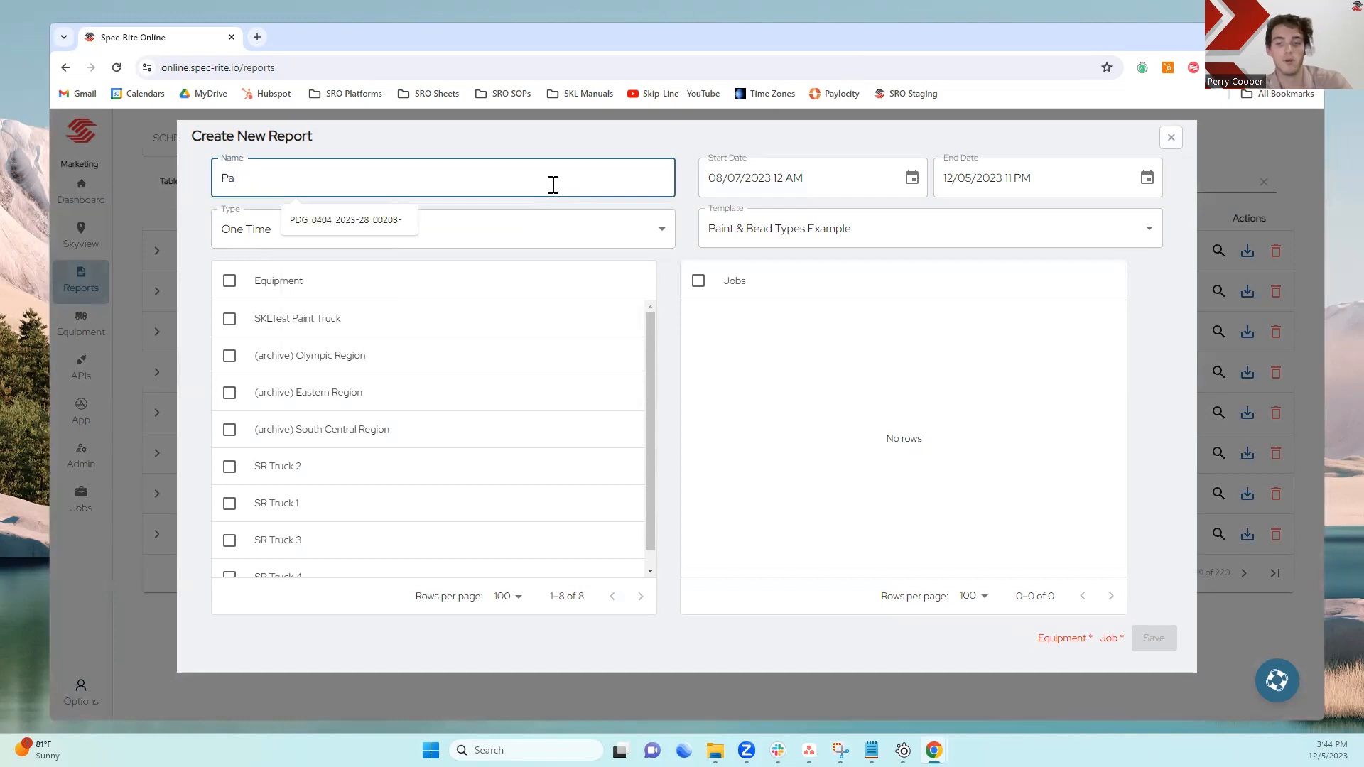
text(int and Be)
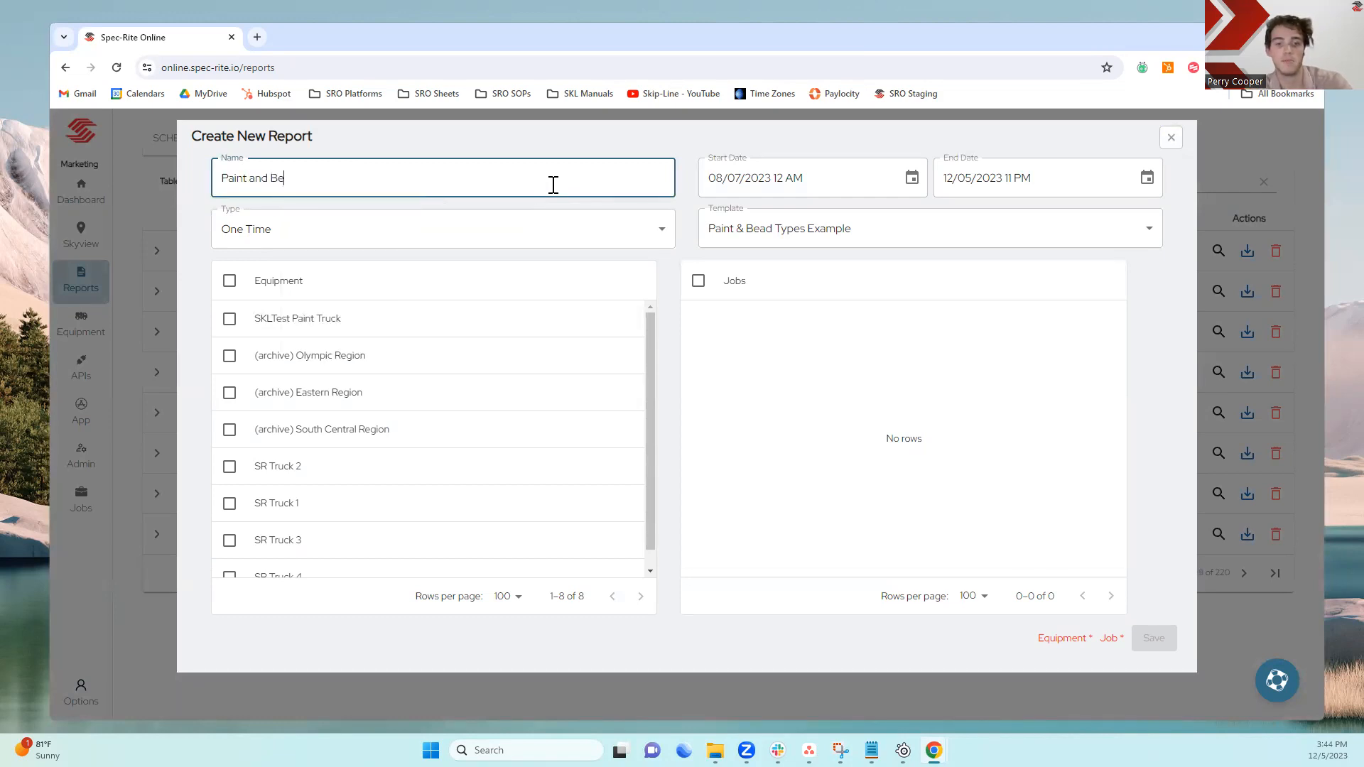
text(ad Example 2)
click(716, 175)
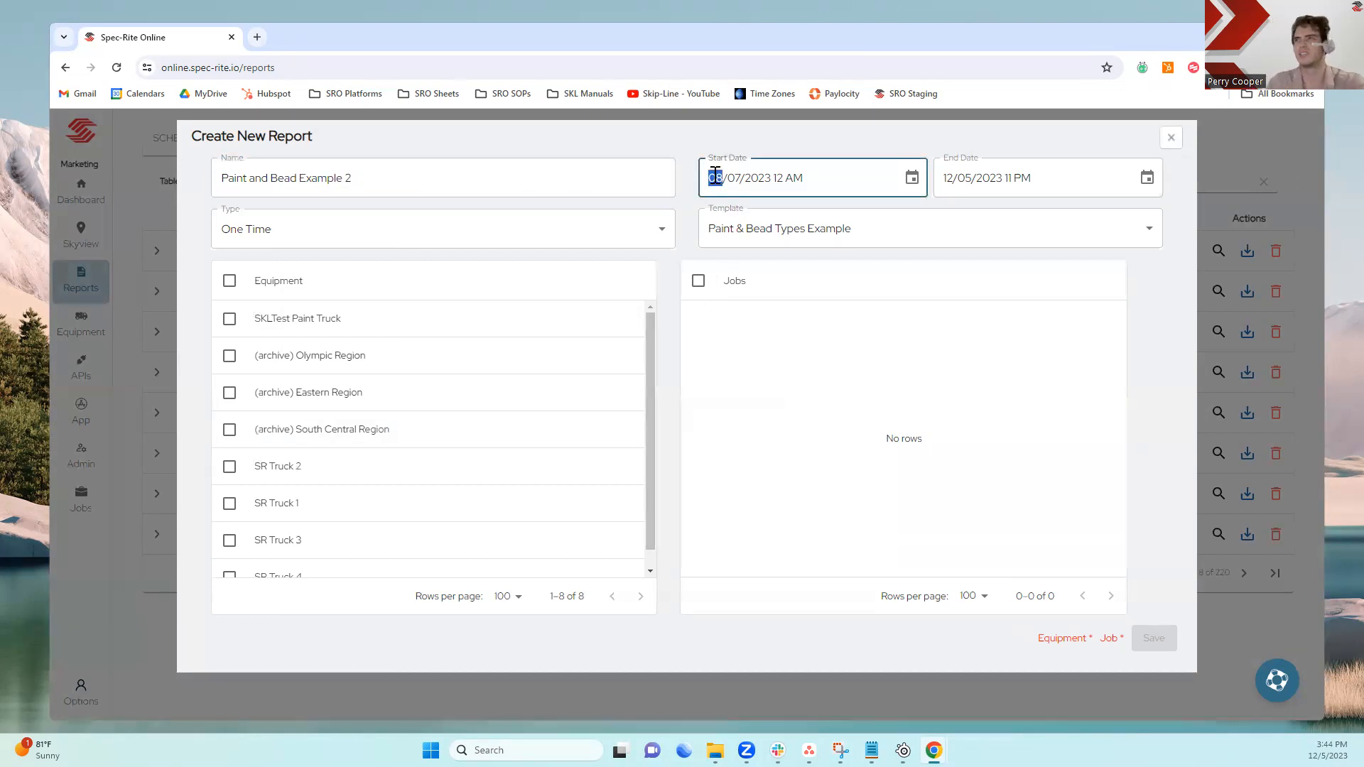
Set the report's start date to 01/01/2020 and end date to 12/31/2020
text(01/01/)
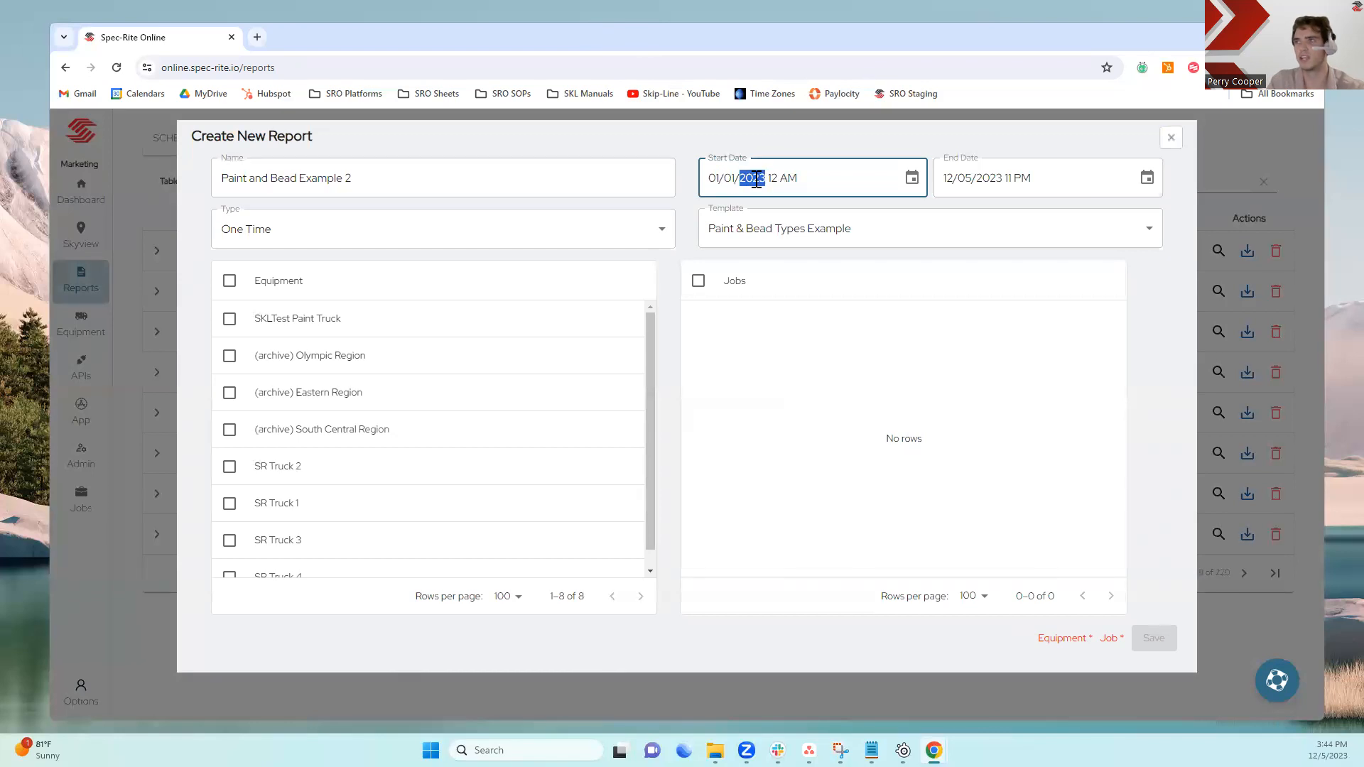
text(2020)
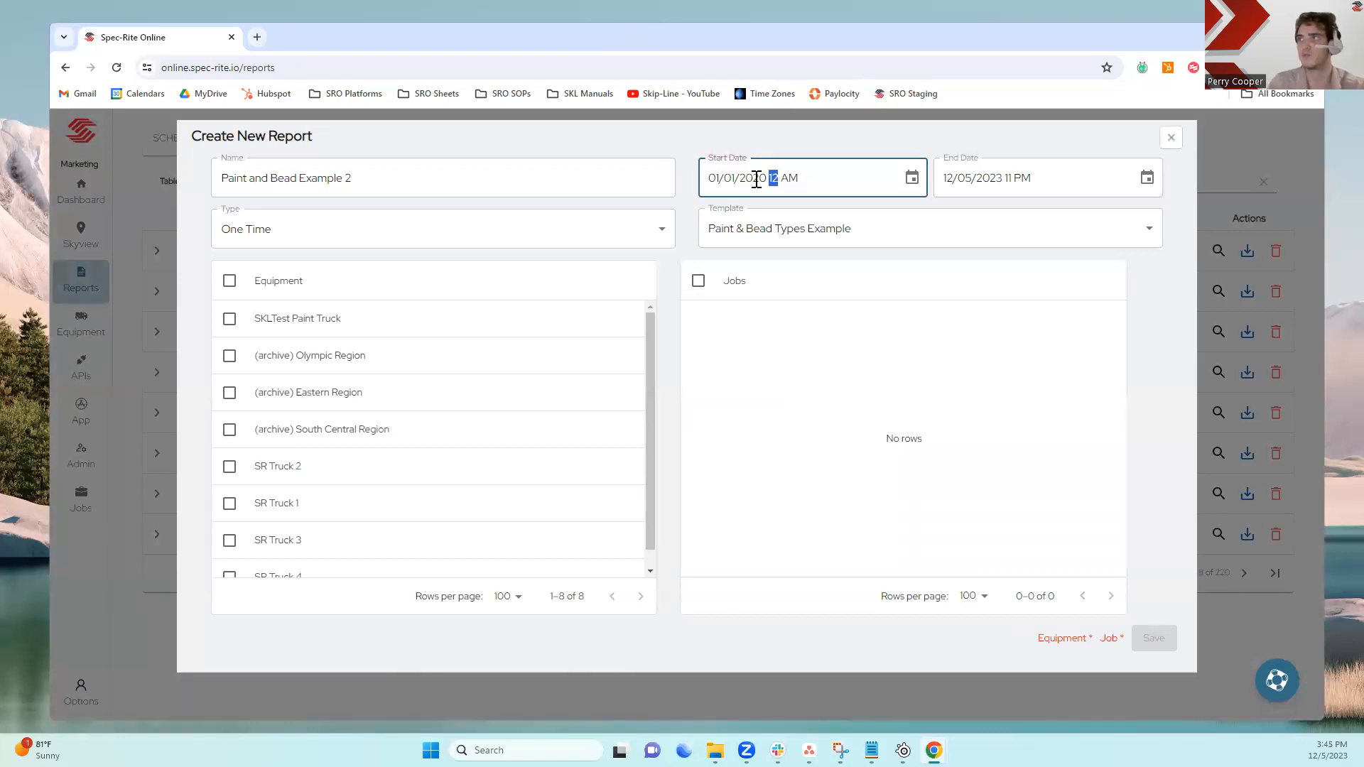
click(967, 178)
text(31/2020)
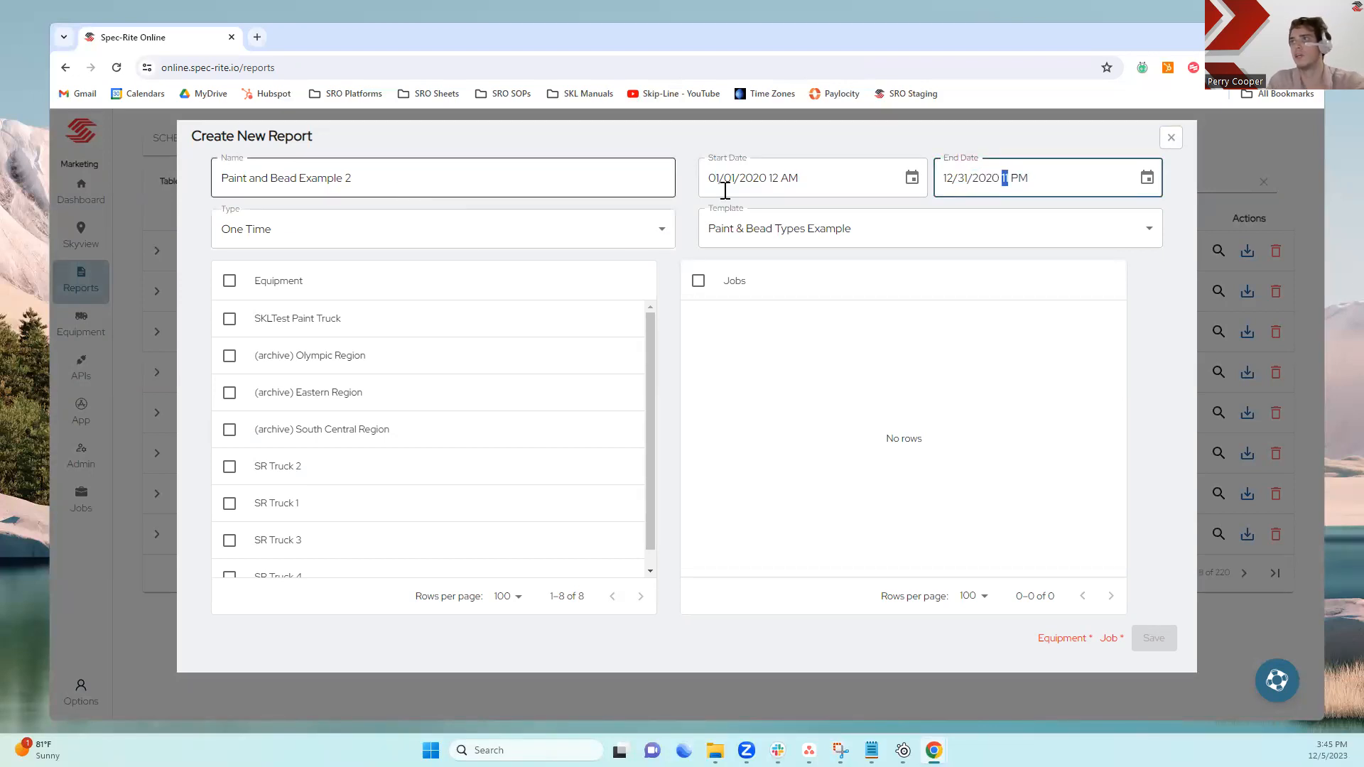
Select the (archive) South Central Region equipment and all of its jobs, then save the report
click(675, 274)
click(229, 430)
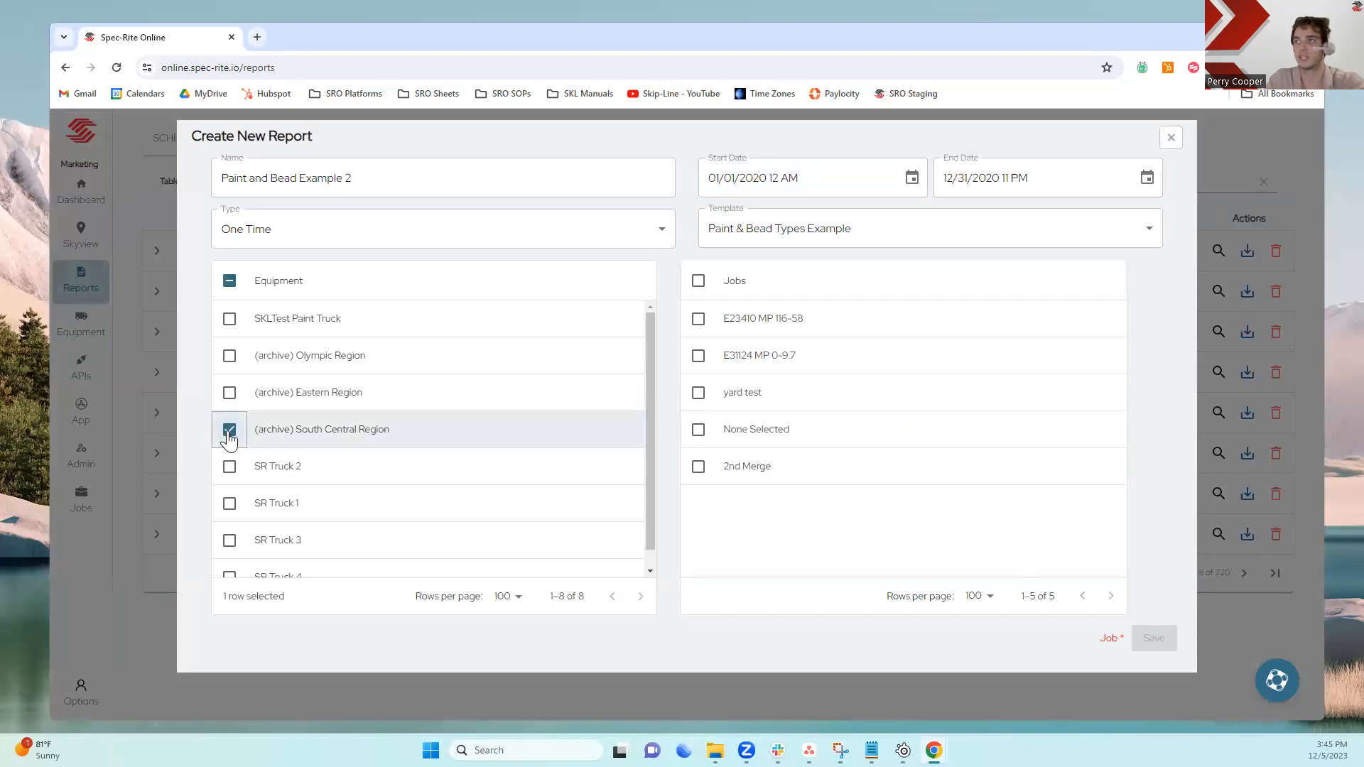
click(699, 281)
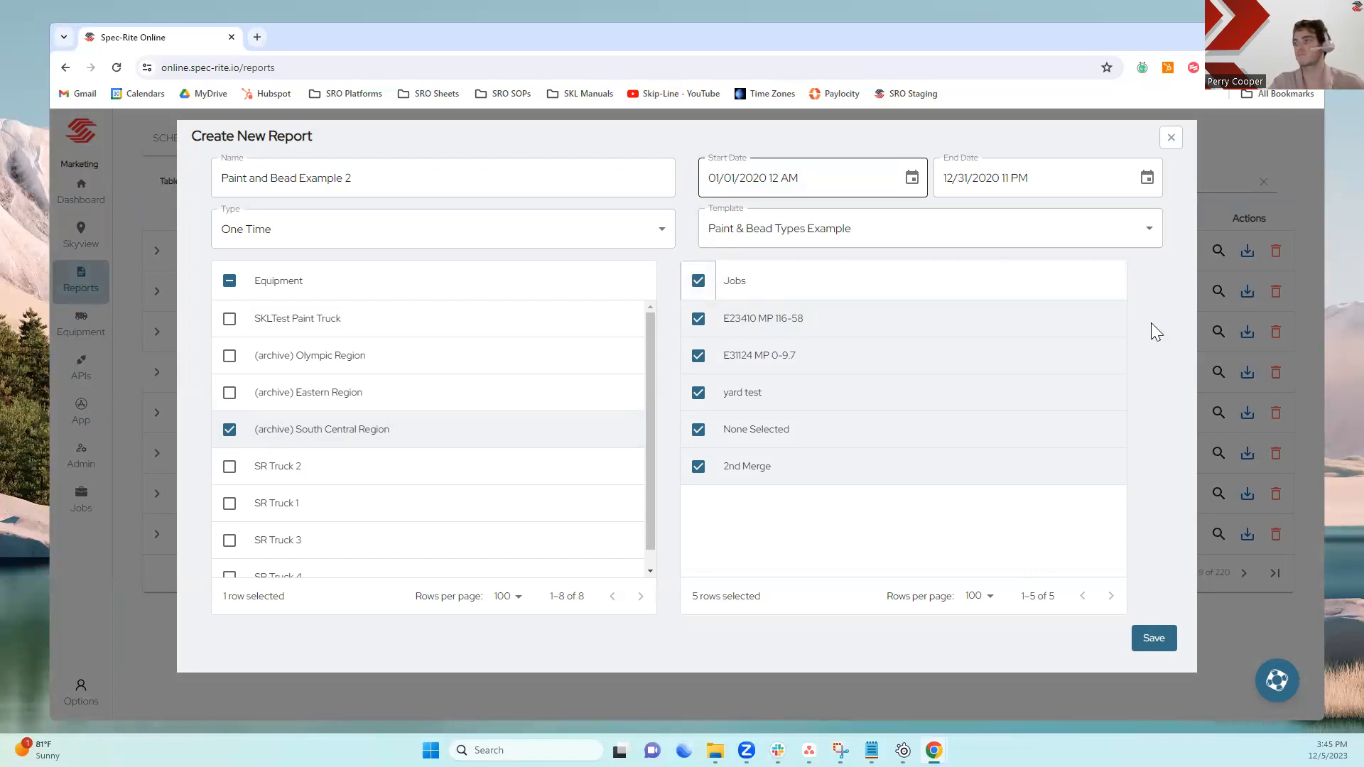
click(1153, 640)
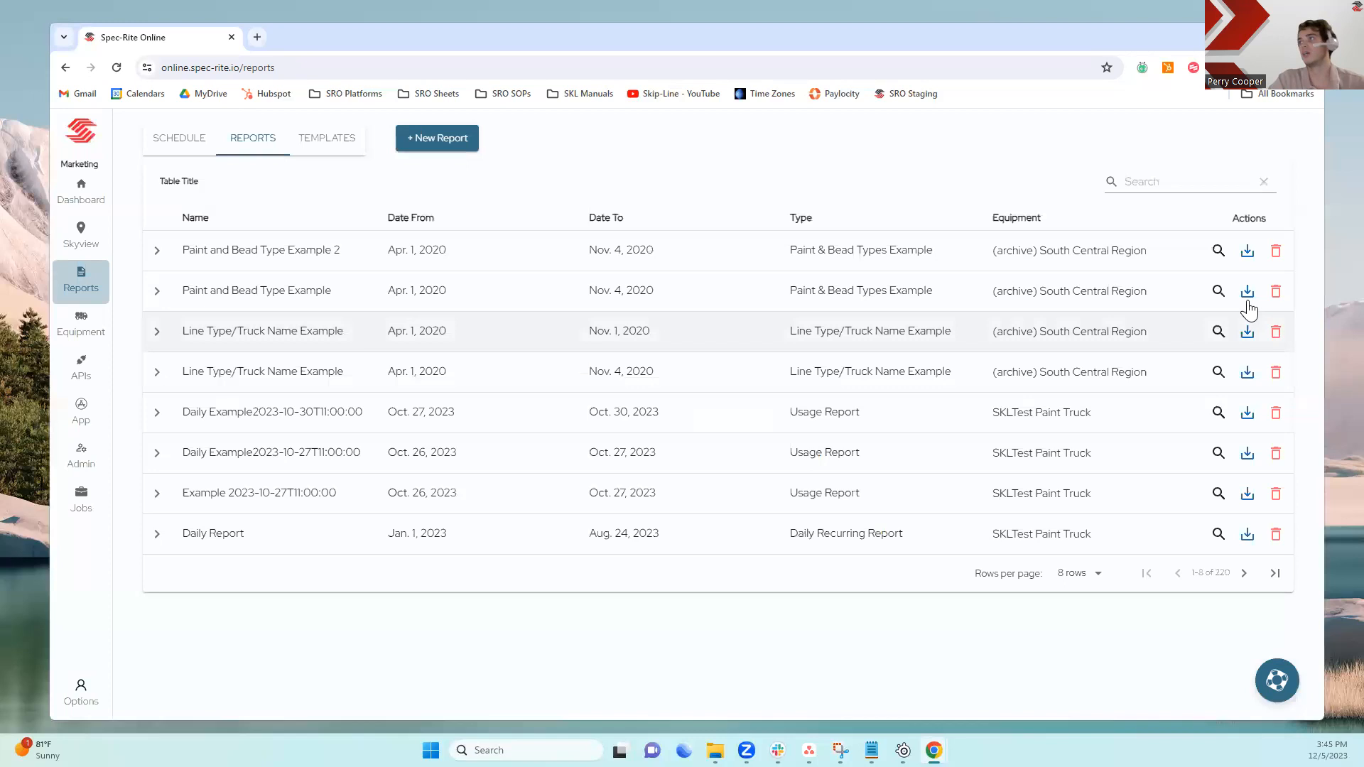
Open the second report, review its table rows and grand total, and close it
click(1217, 255)
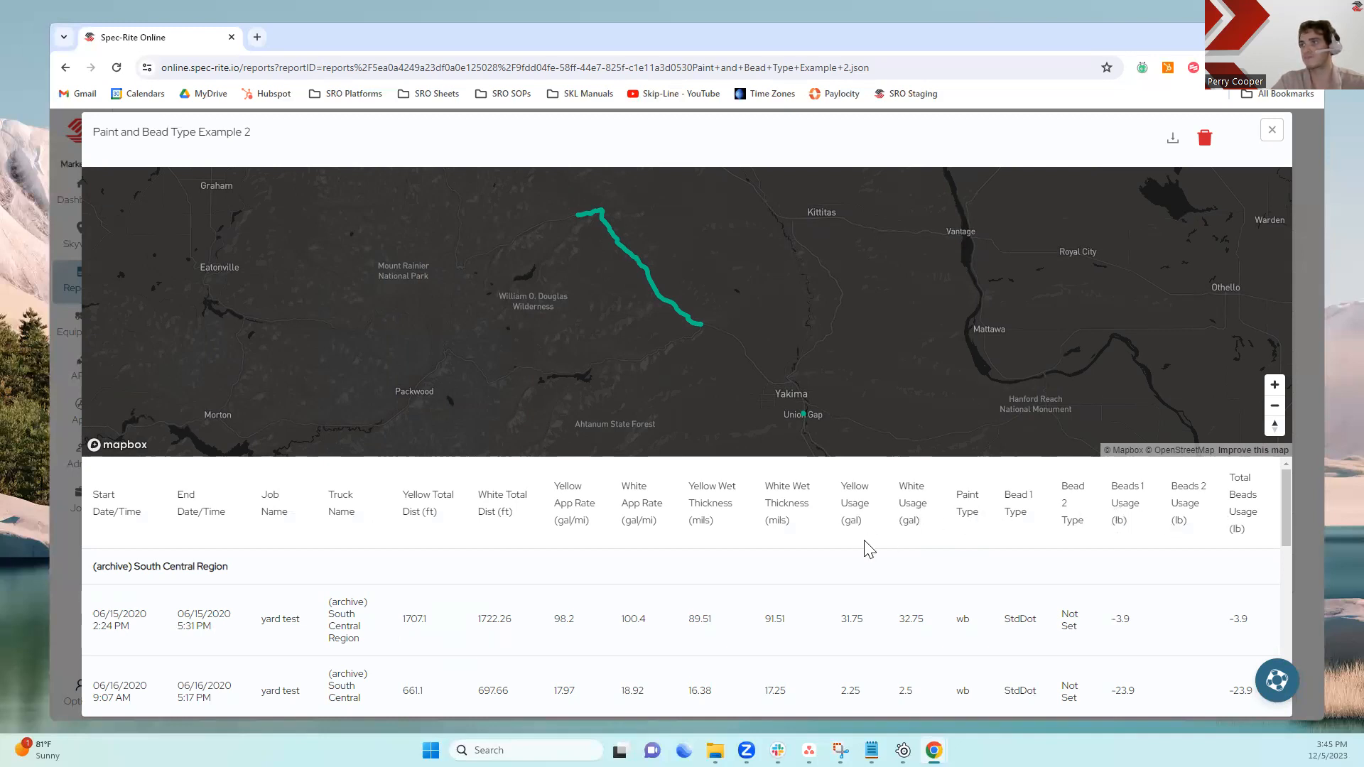
scroll(941, 621, down, 5)
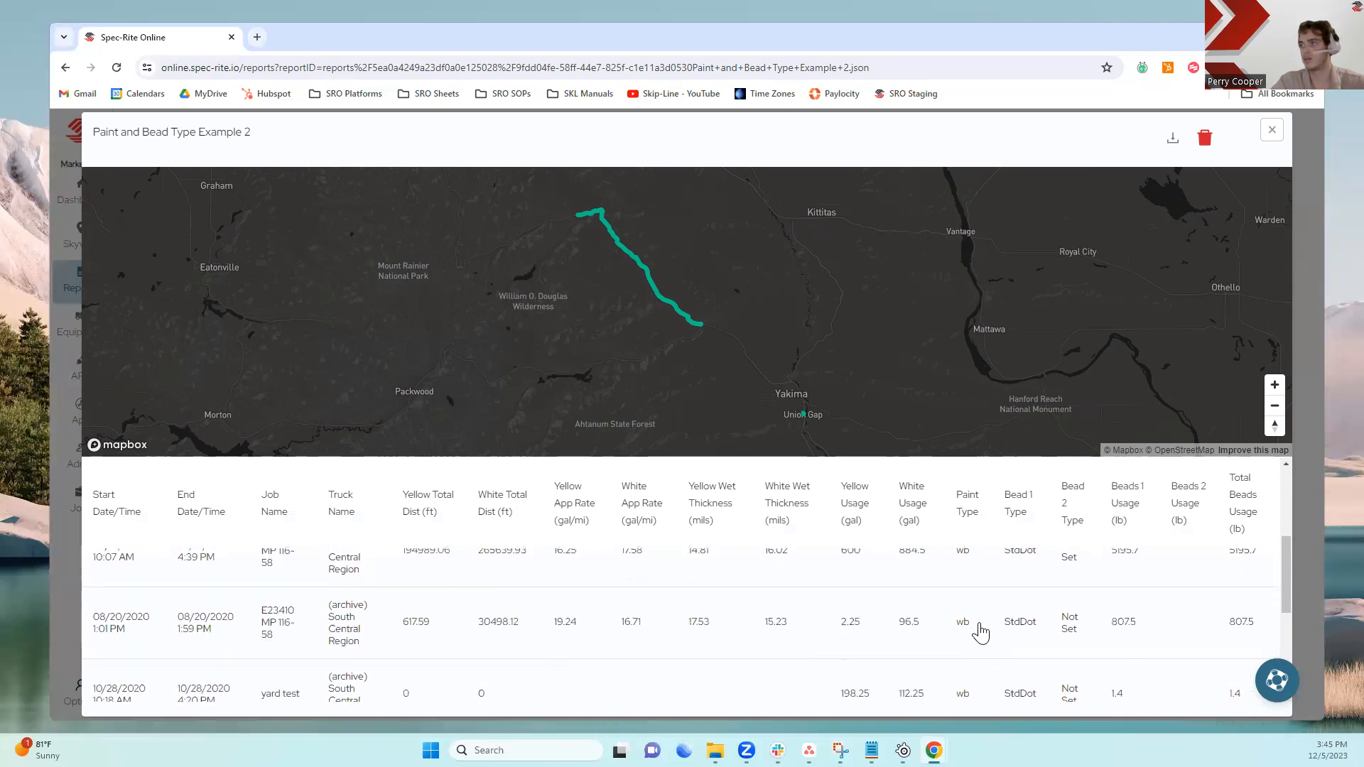
scroll(981, 632, down, 5)
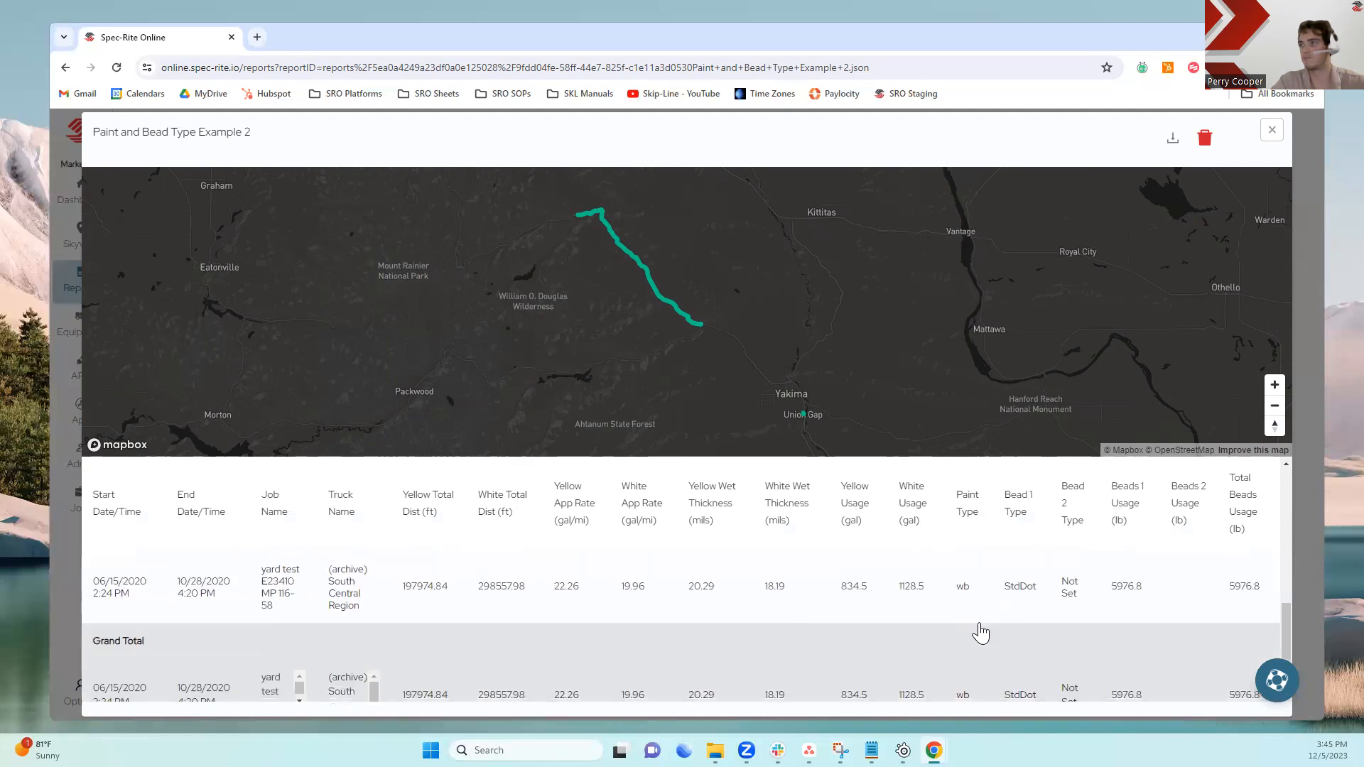
scroll(981, 631, down, 2)
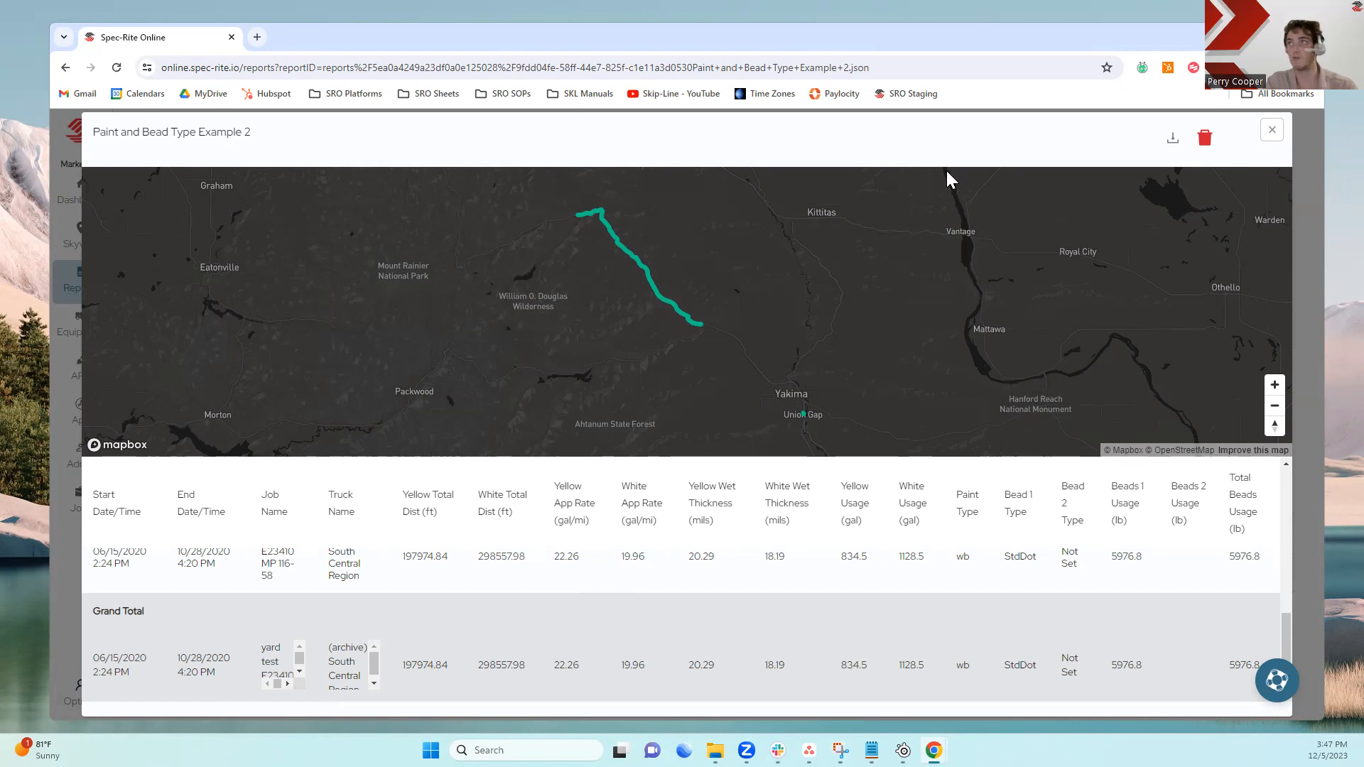
click(1274, 137)
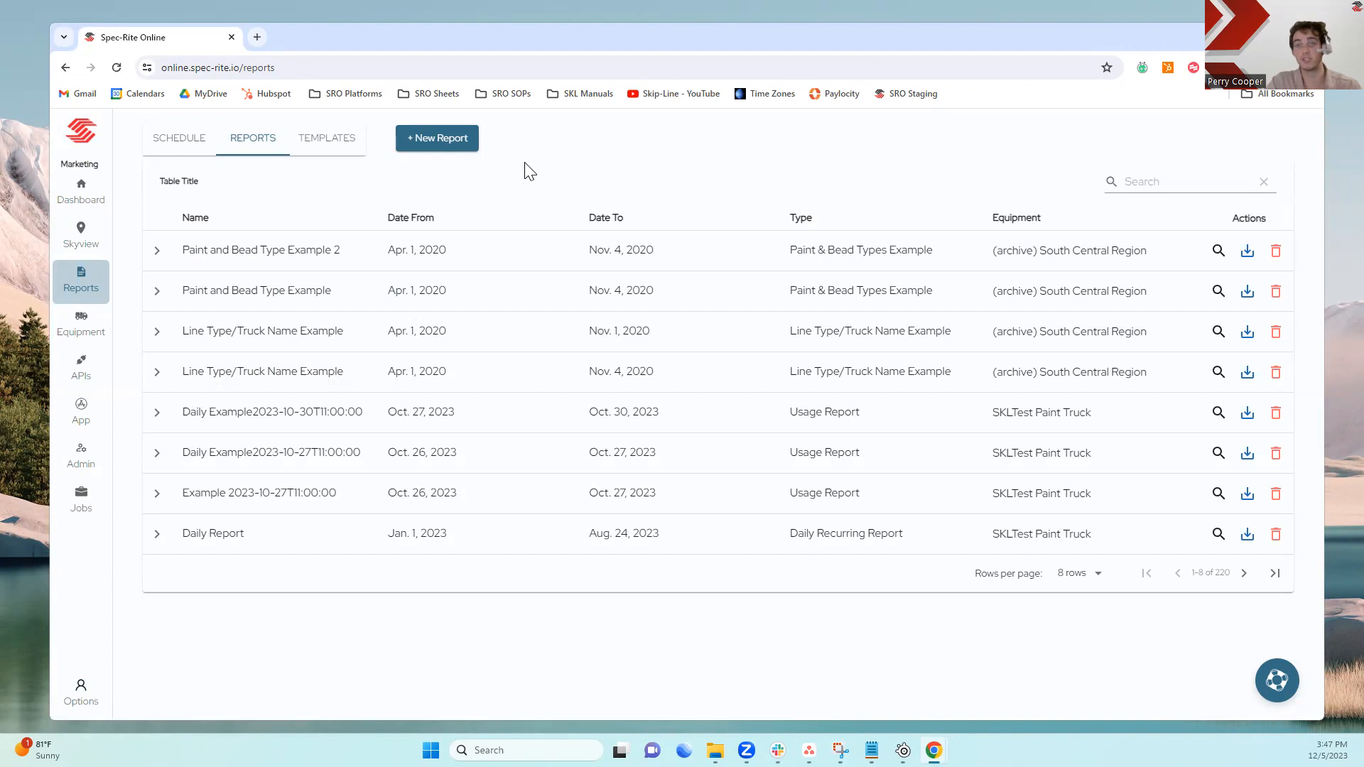
Open the Help Center panel
click(1274, 680)
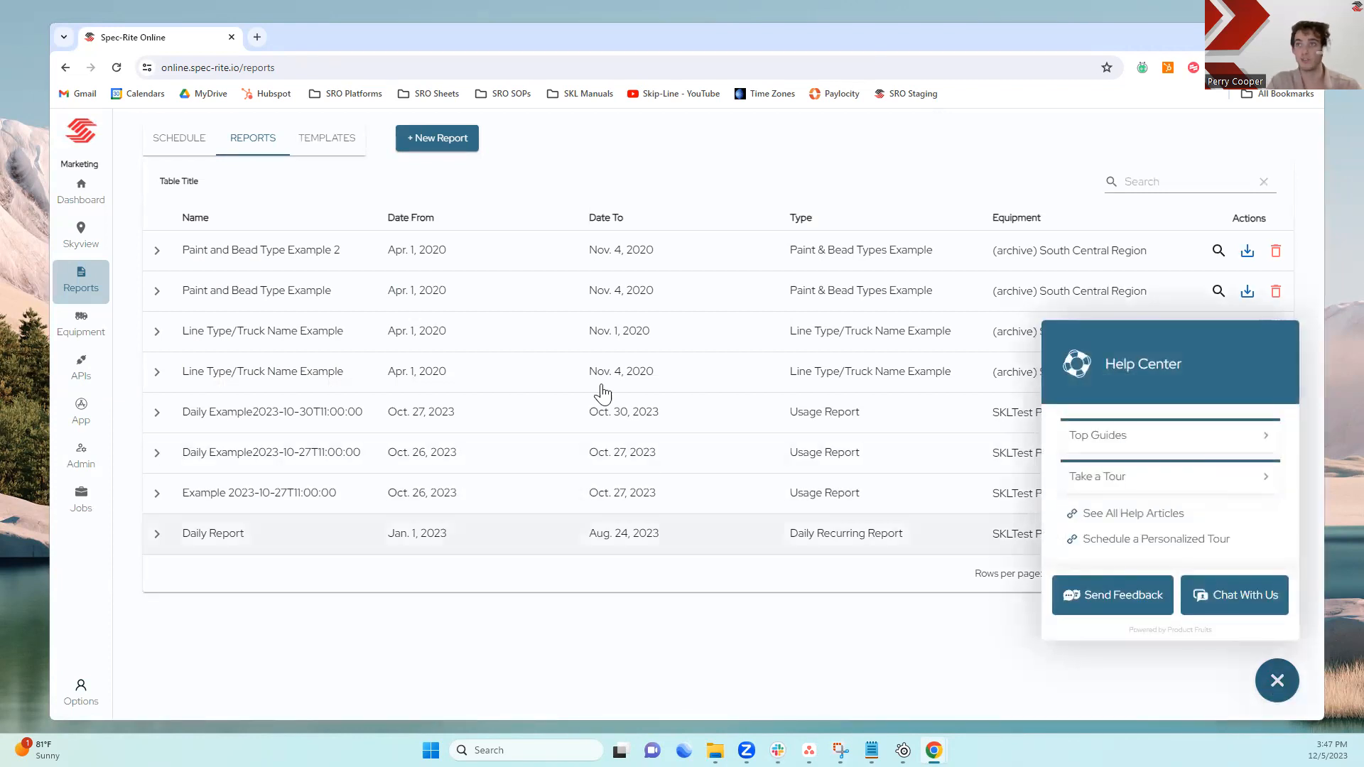